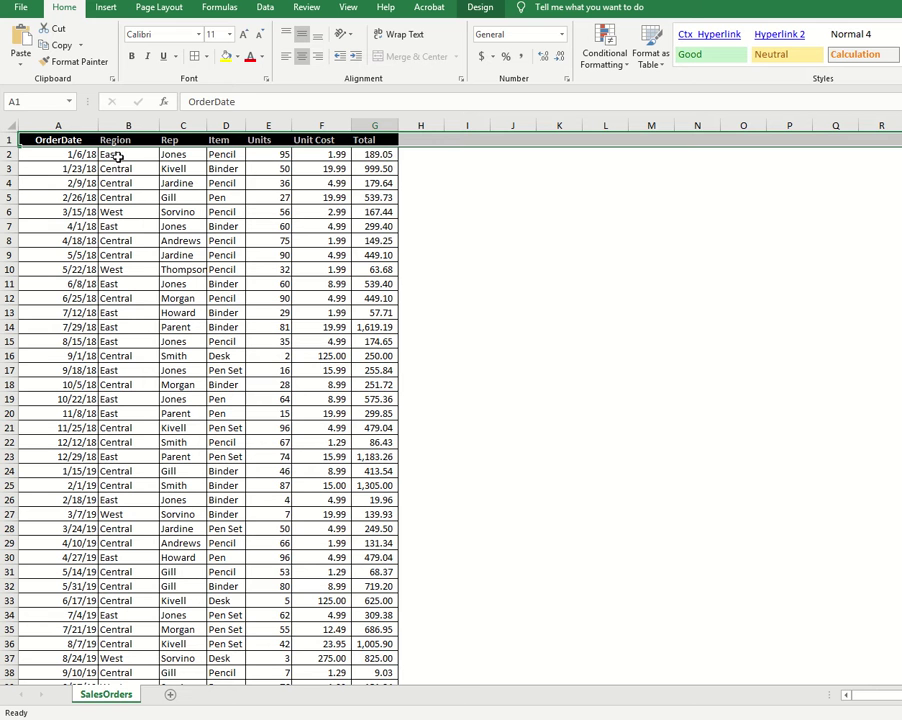
pyautogui.click(119, 156)
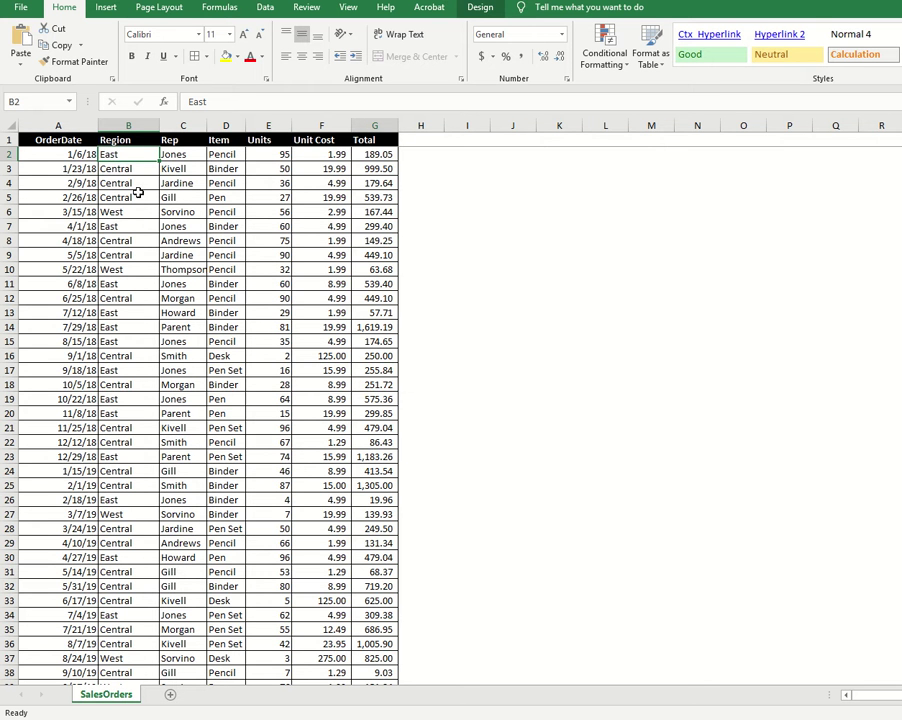
pyautogui.scroll(-4, 171, 349)
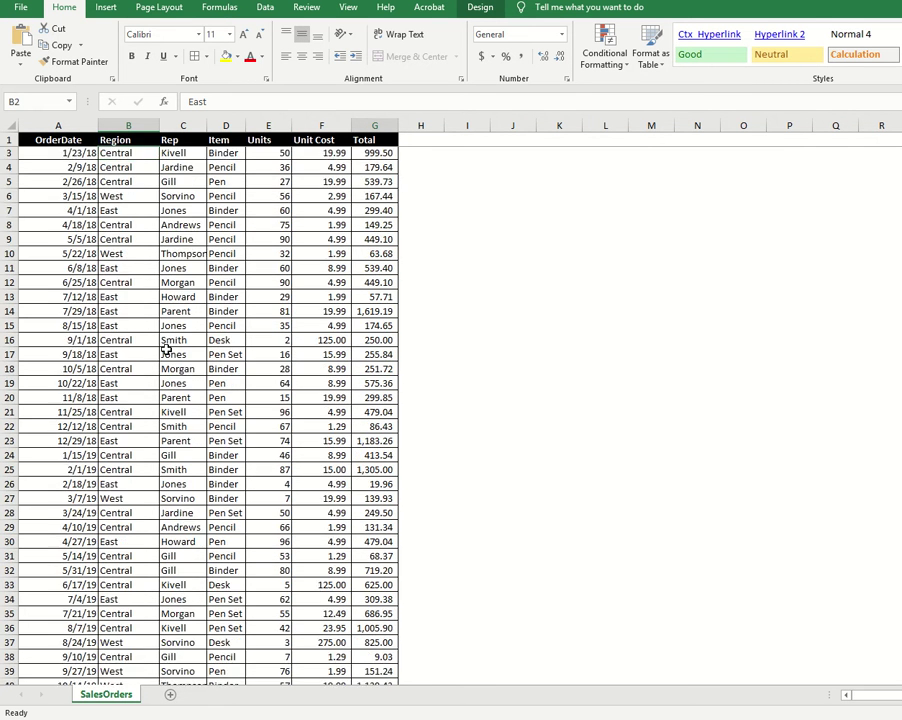
pyautogui.scroll(4, 114, 581)
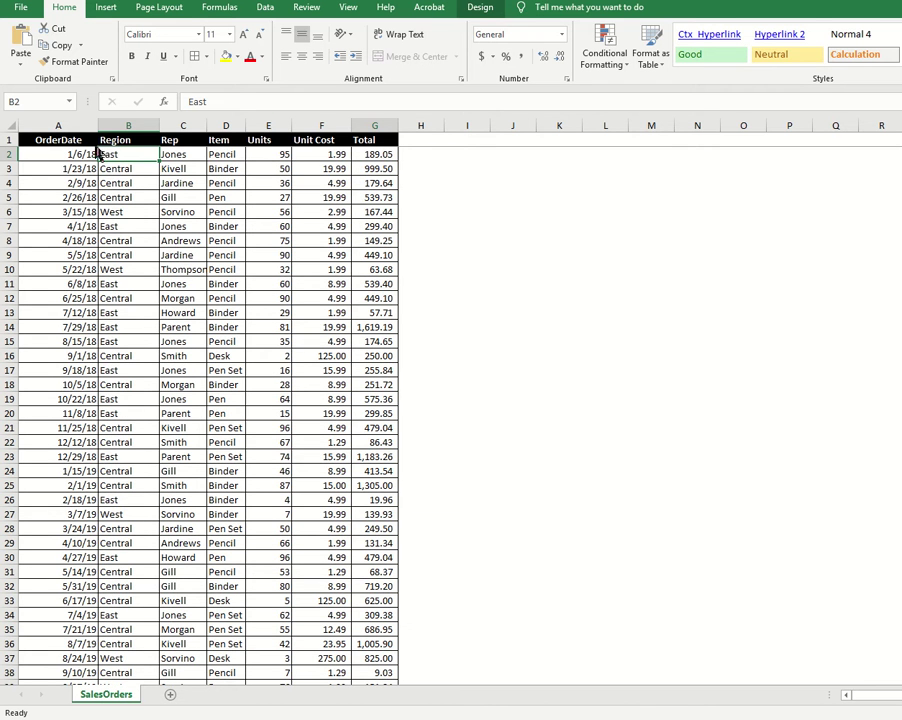
pyautogui.click(409, 153)
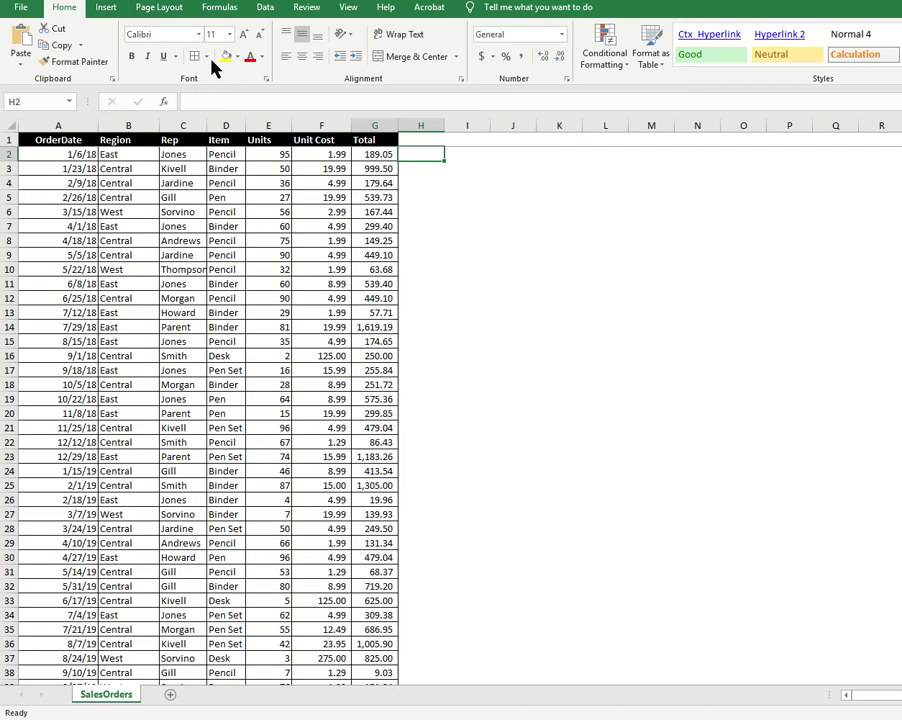
pyautogui.click(221, 8)
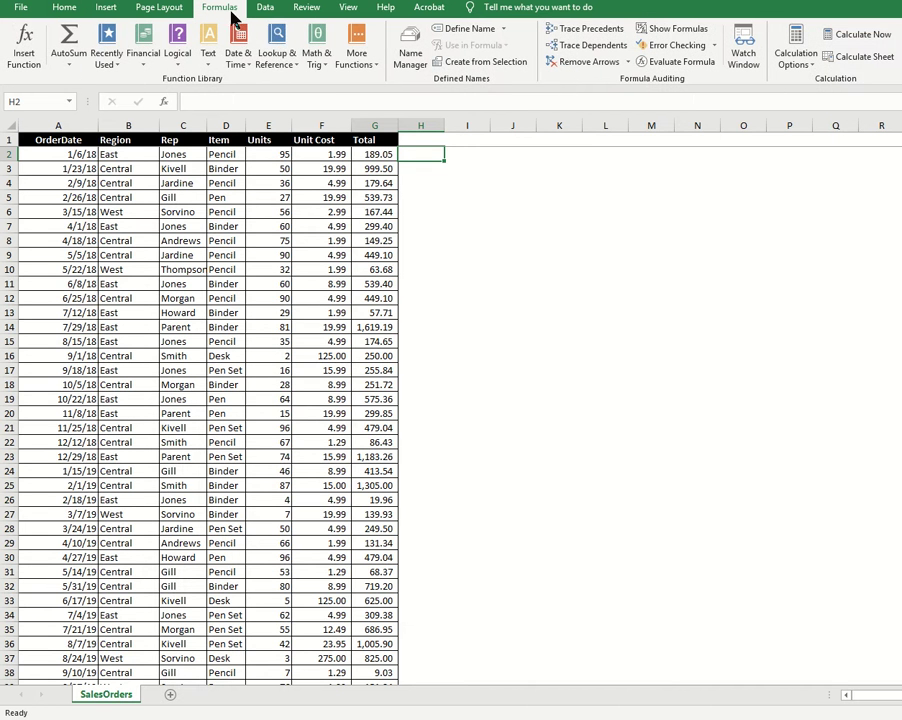
pyautogui.click(277, 56)
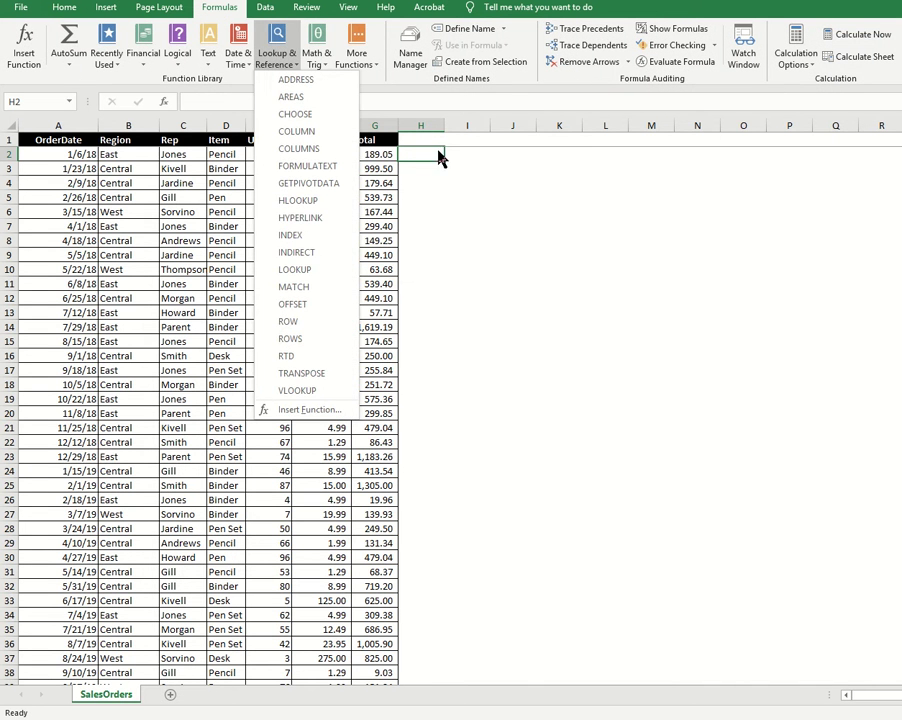
pyautogui.click(295, 391)
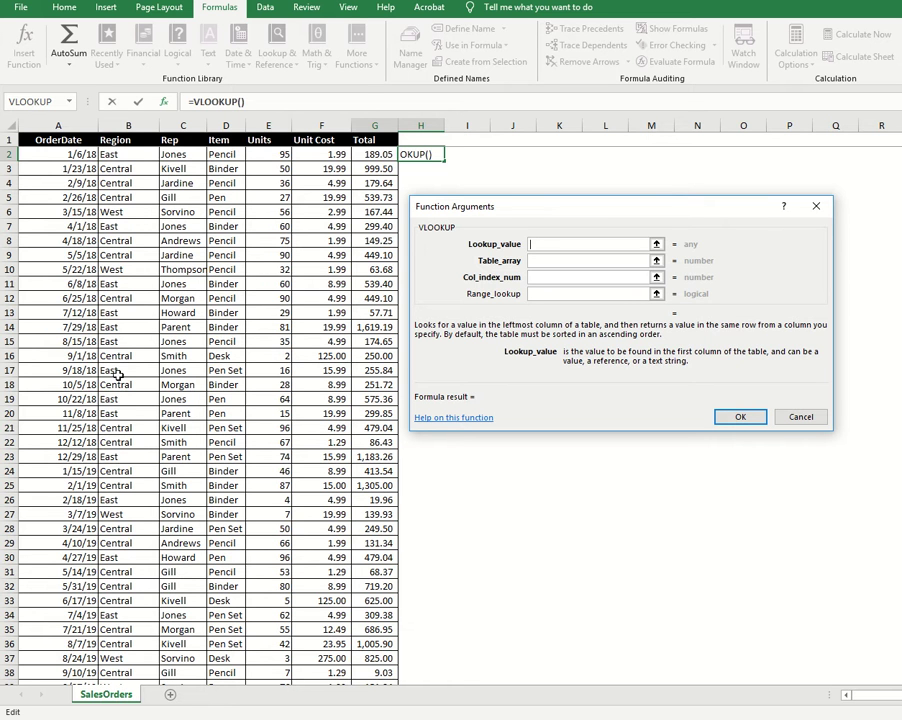
pyautogui.click(801, 418)
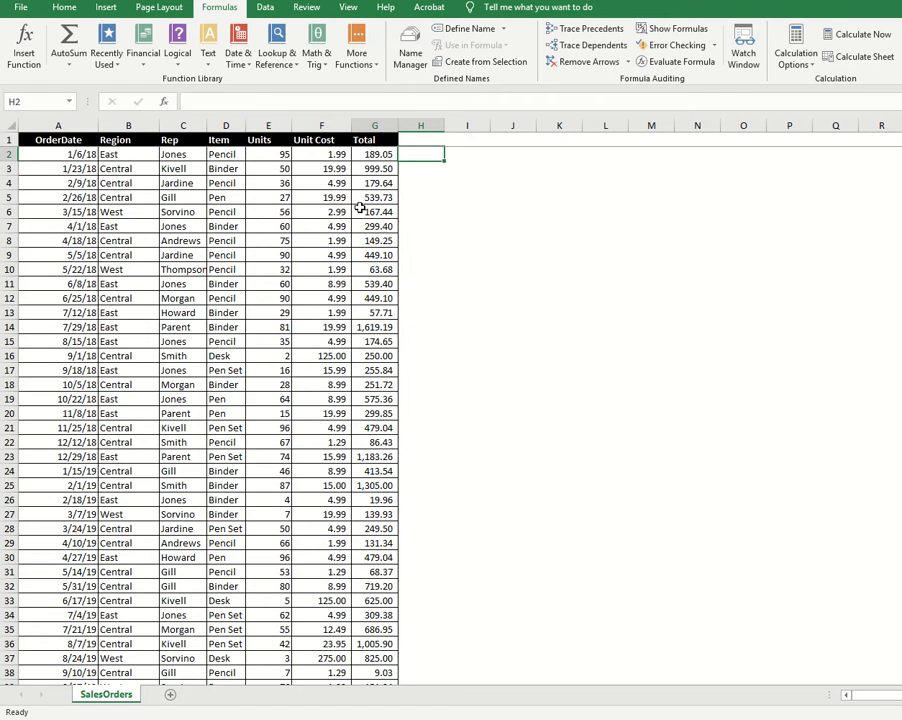
# - Add a new worksheet and enter the header Region in A1 with East, Central and West listed below it
pyautogui.click(171, 697)
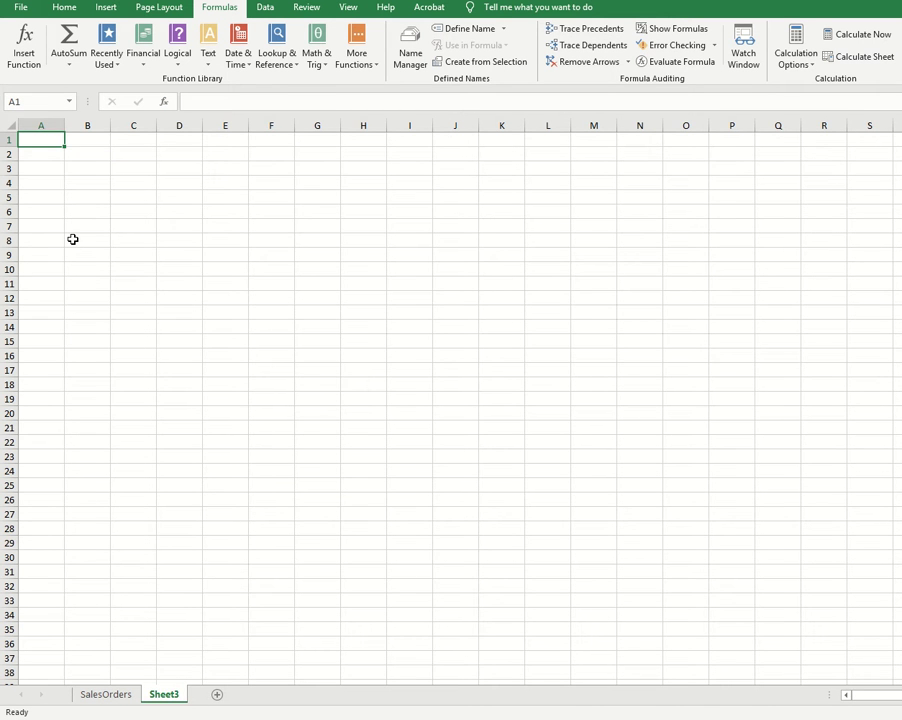
pyautogui.write('Region')
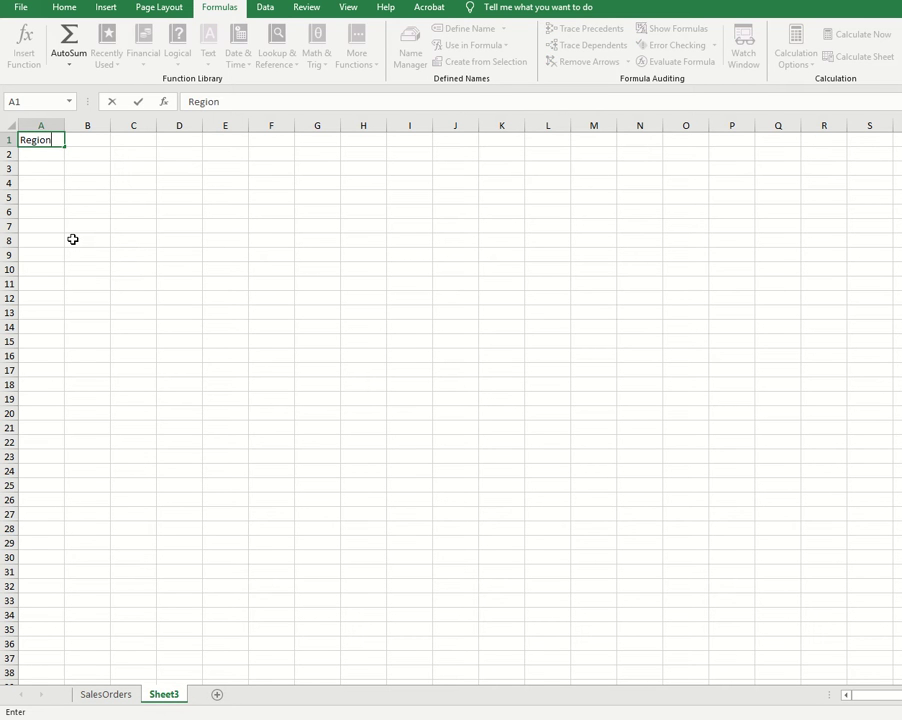
pyautogui.press('Return')
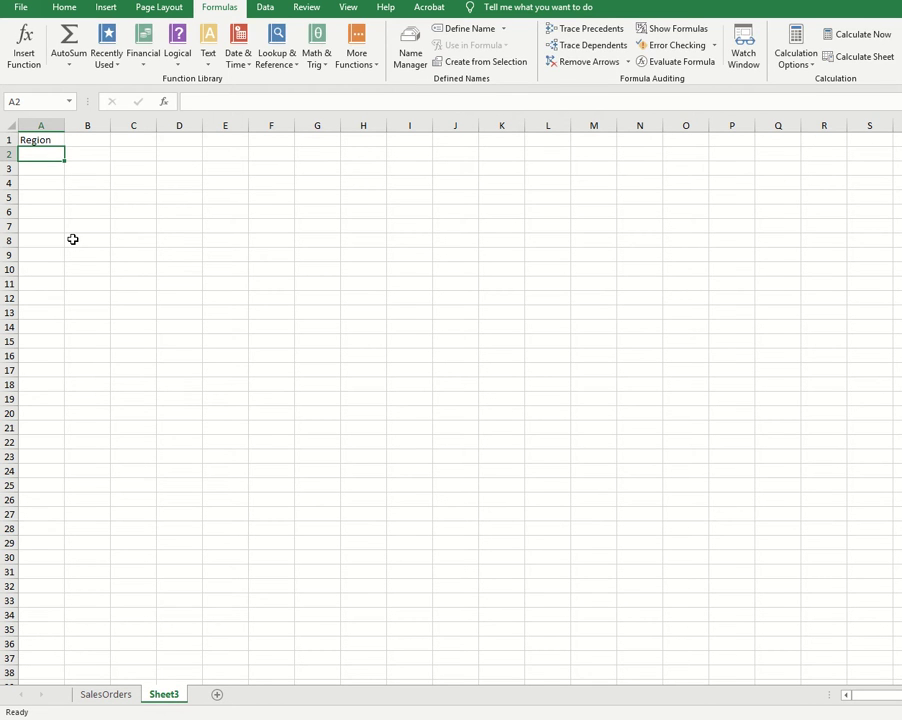
pyautogui.write('East')
pyautogui.press('Return')
pyautogui.write('Central')
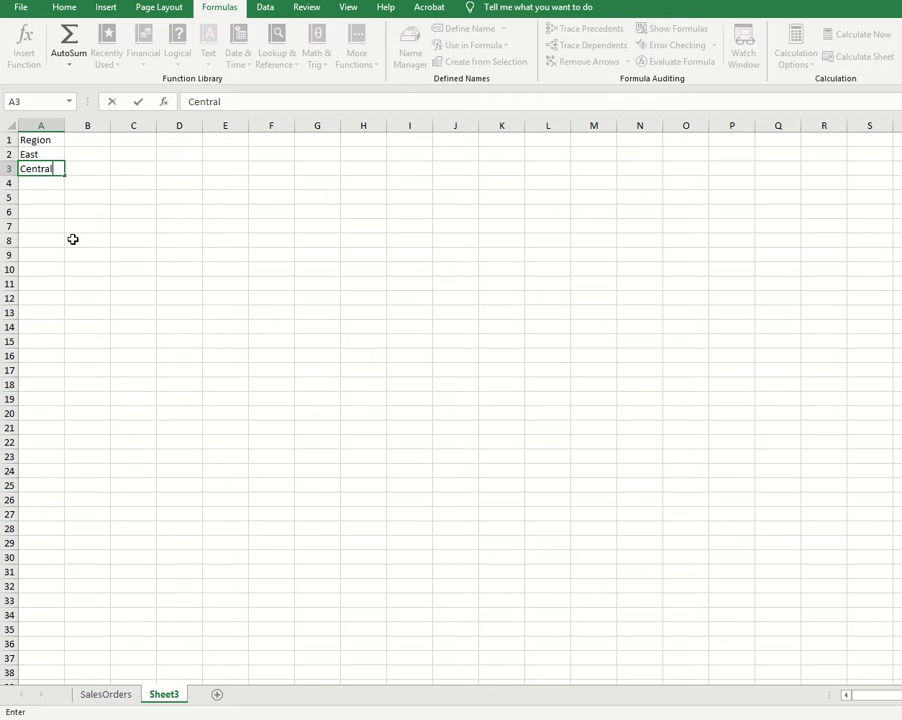
pyautogui.press('Return')
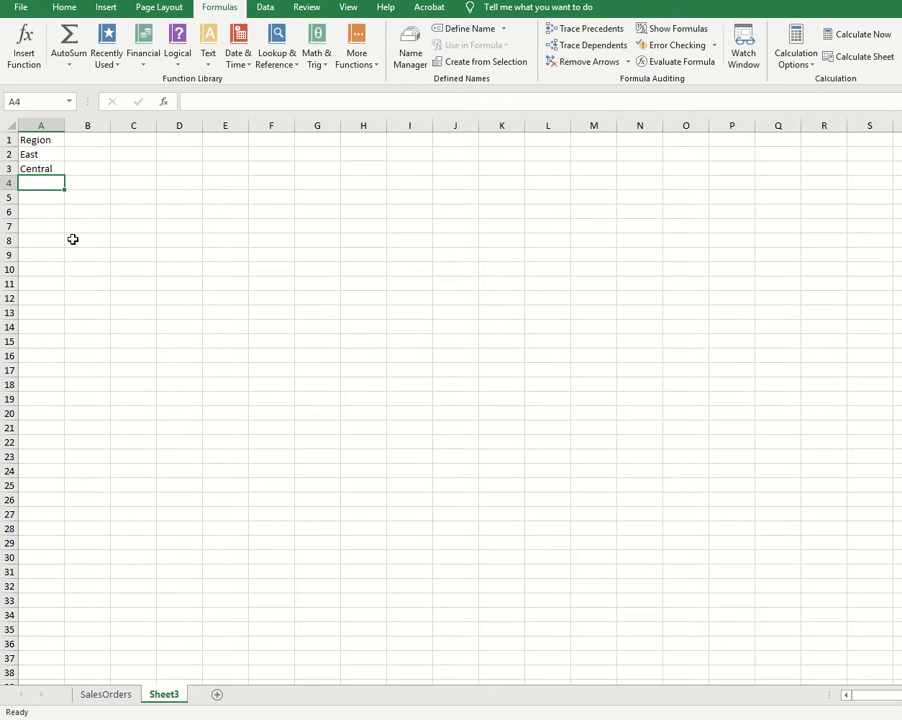
pyautogui.write('West')
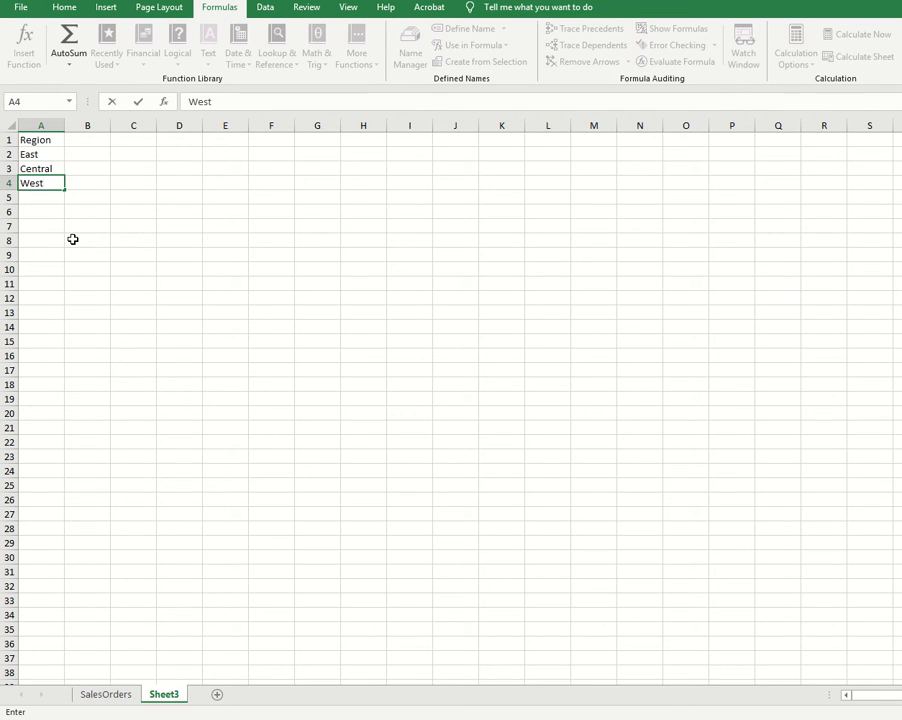
# - Enter the header Teams in B1 and number the three regions 1 to 3 in B2:B4 with a fill series
pyautogui.click(85, 141)
pyautogui.write('Teams')
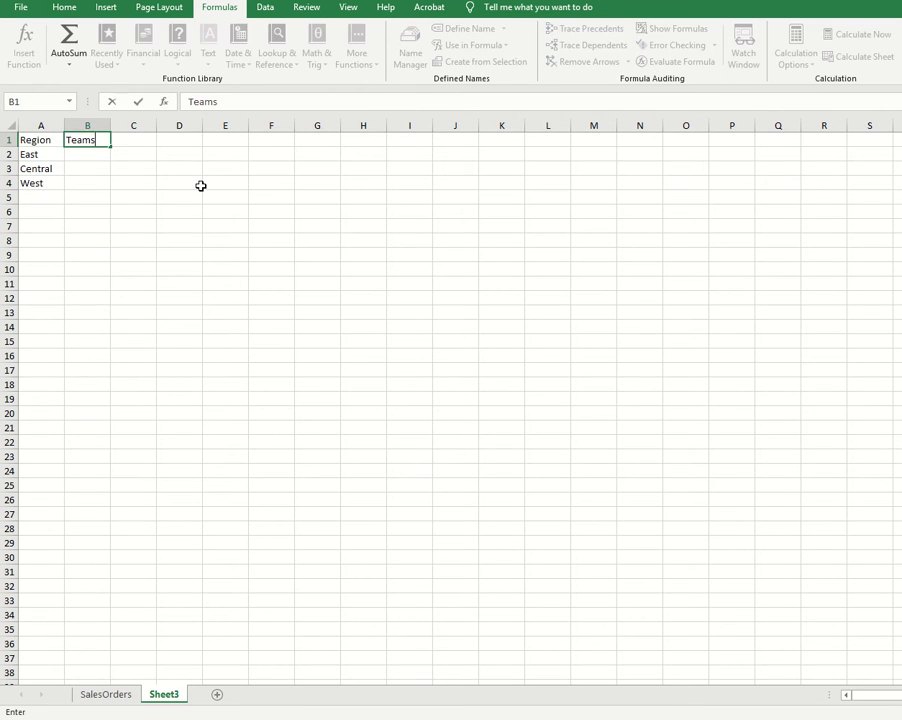
pyautogui.press('Return')
pyautogui.write('1')
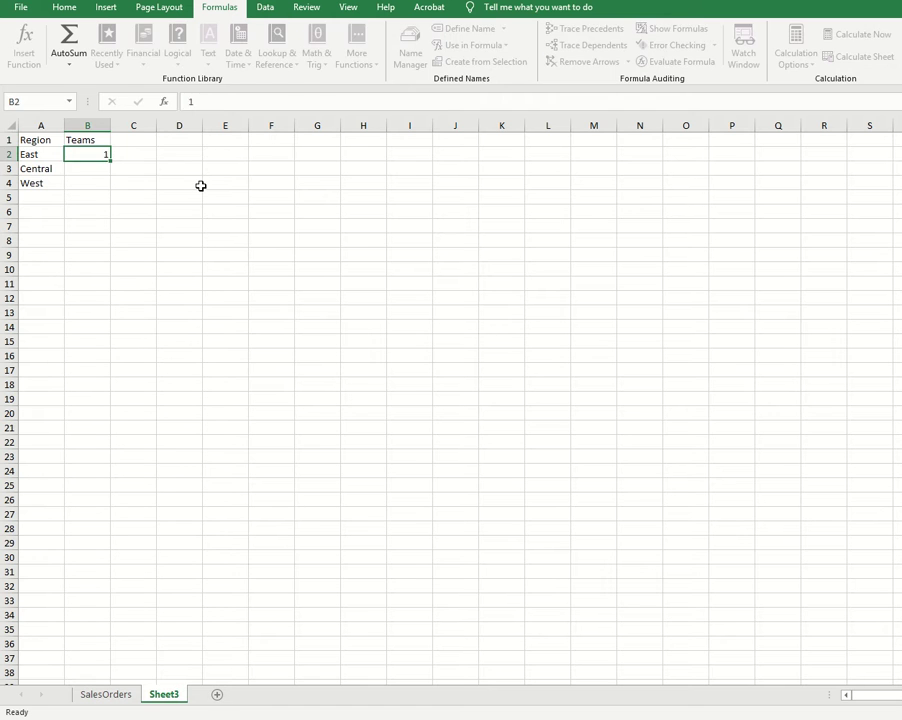
pyautogui.press('Return')
pyautogui.press('Up')
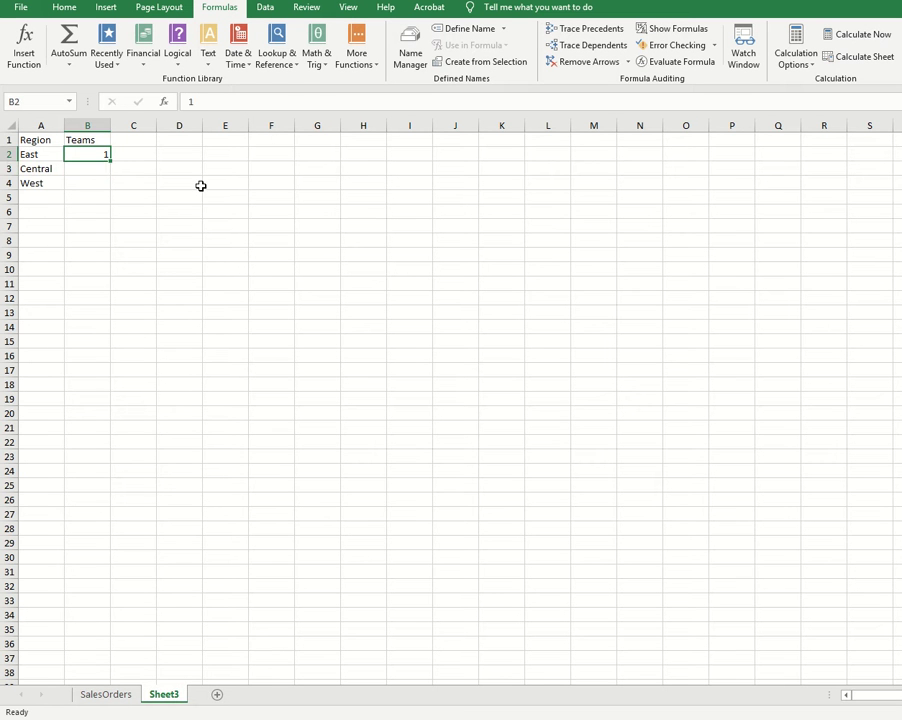
pyautogui.moveTo(112, 159); pyautogui.dragTo(110, 191)
pyautogui.click(119, 198)
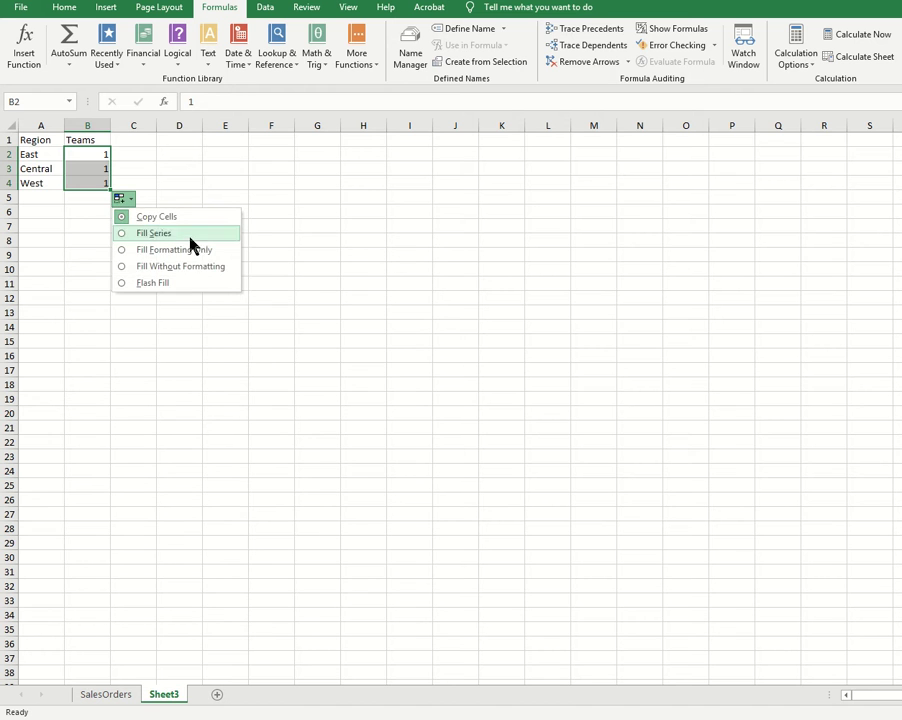
pyautogui.click(155, 233)
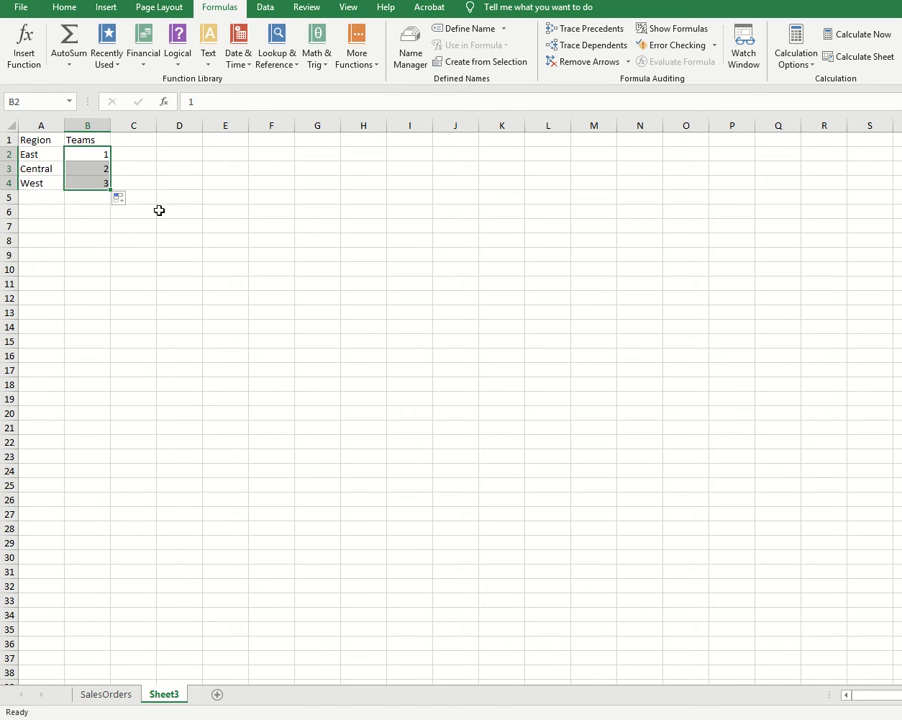
pyautogui.click(87, 155)
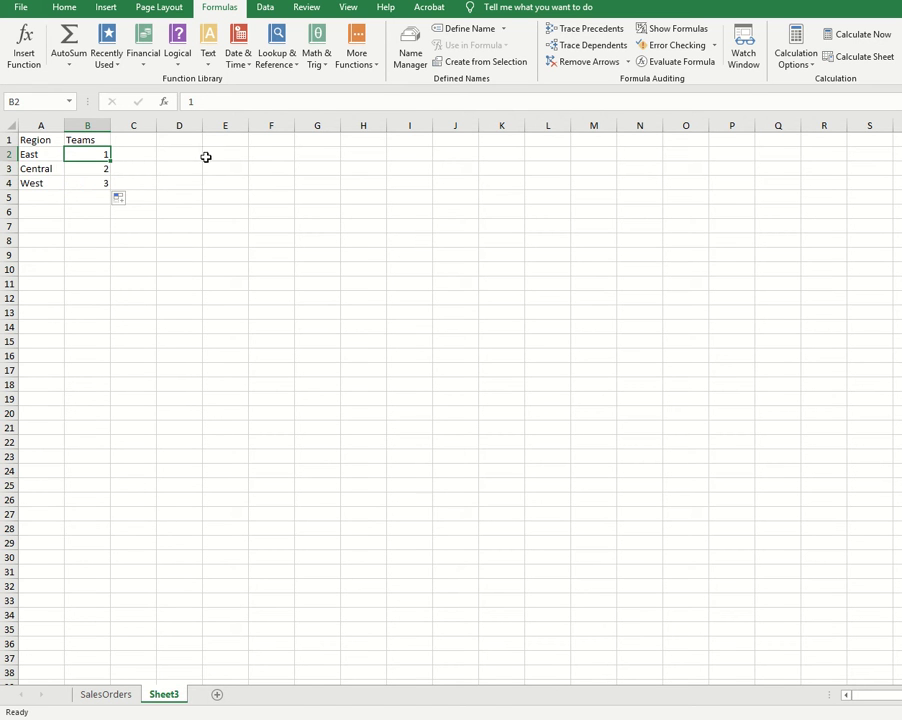
pyautogui.rightClick(166, 698)
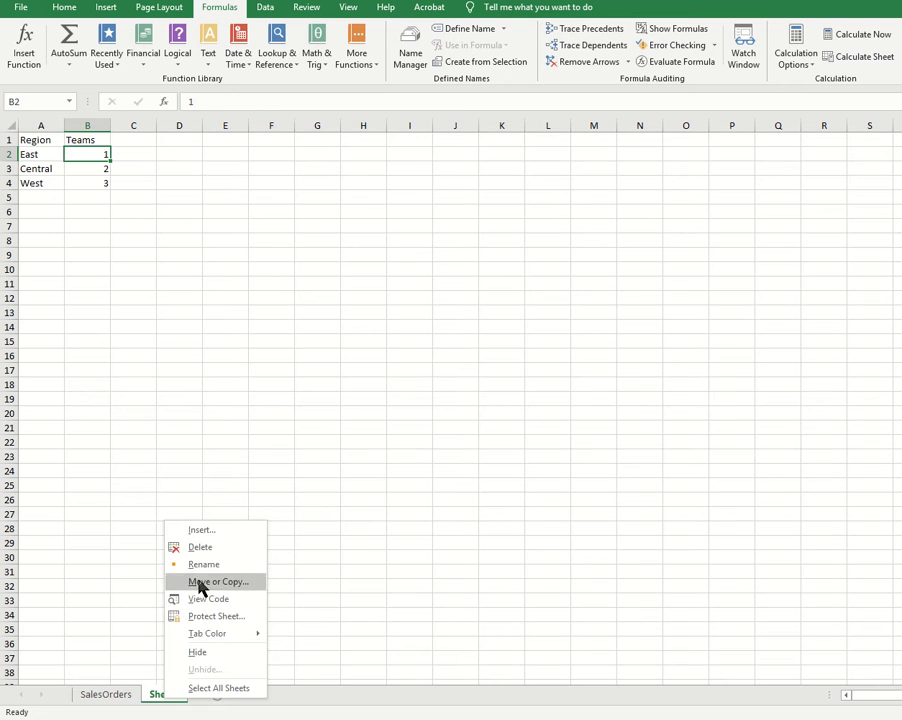
pyautogui.click(196, 548)
pyautogui.click(727, 396)
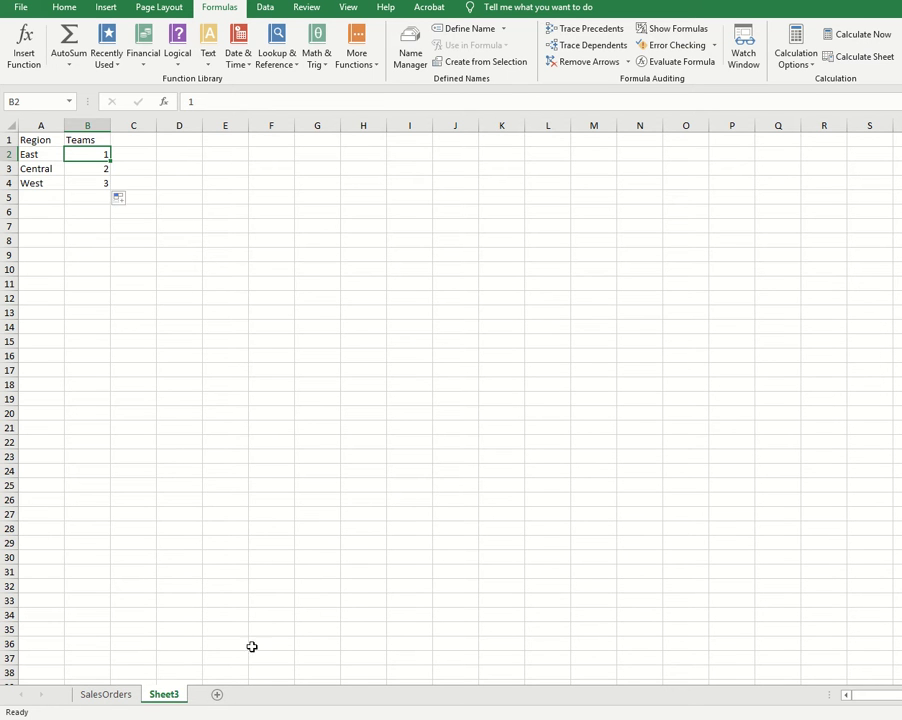
# - Rename the new worksheet as Region
pyautogui.rightClick(172, 696)
pyautogui.click(222, 560)
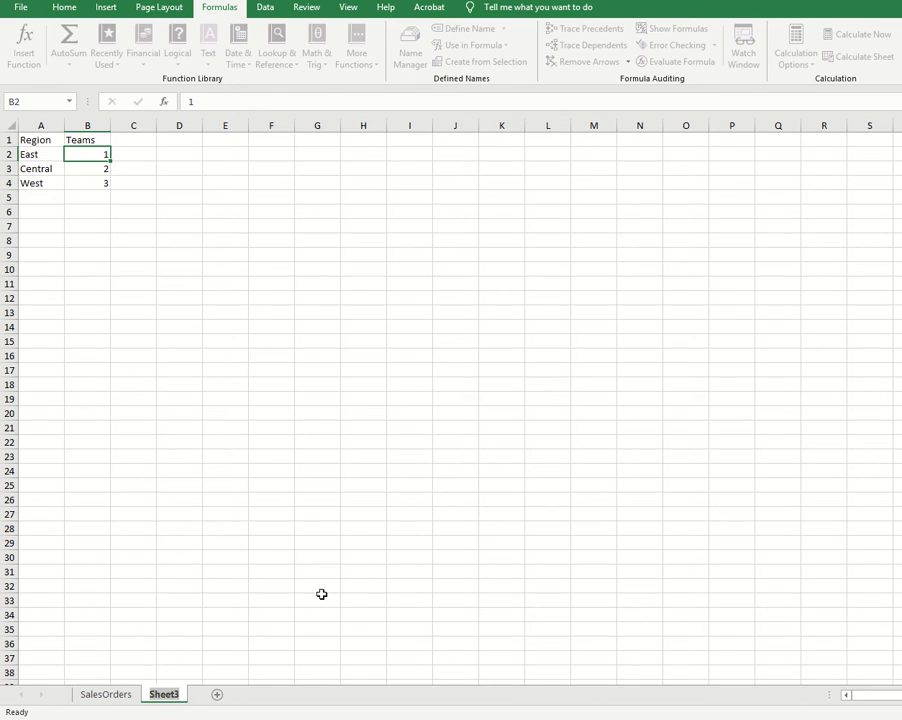
pyautogui.write('Region')
pyautogui.press('Return')
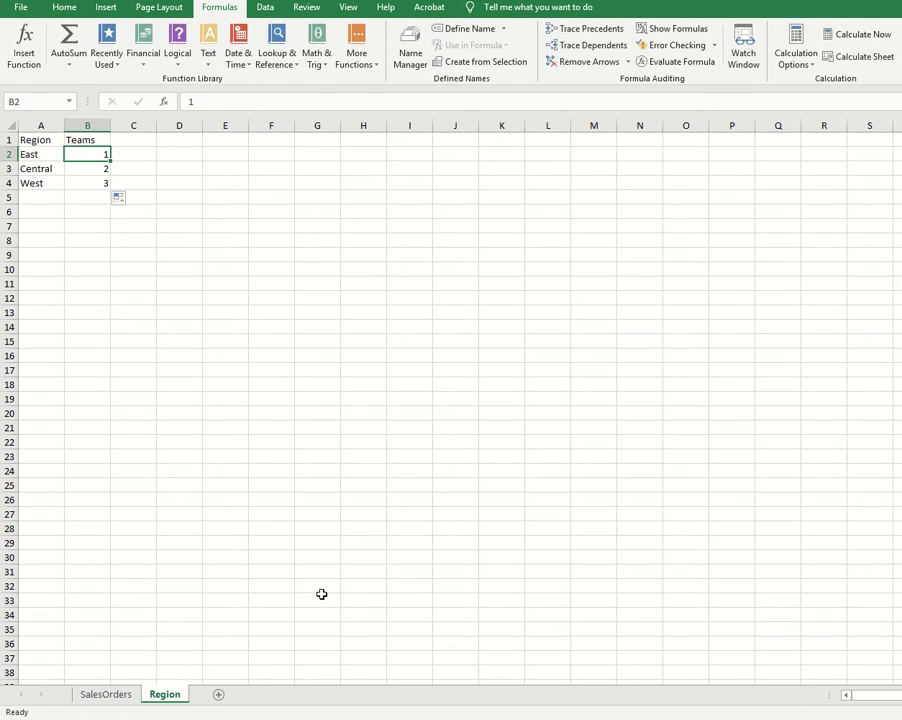
# - Start a VLOOKUP function in cell H2 of the SalesOrders sheet with b2 as the lookup value
pyautogui.click(116, 697)
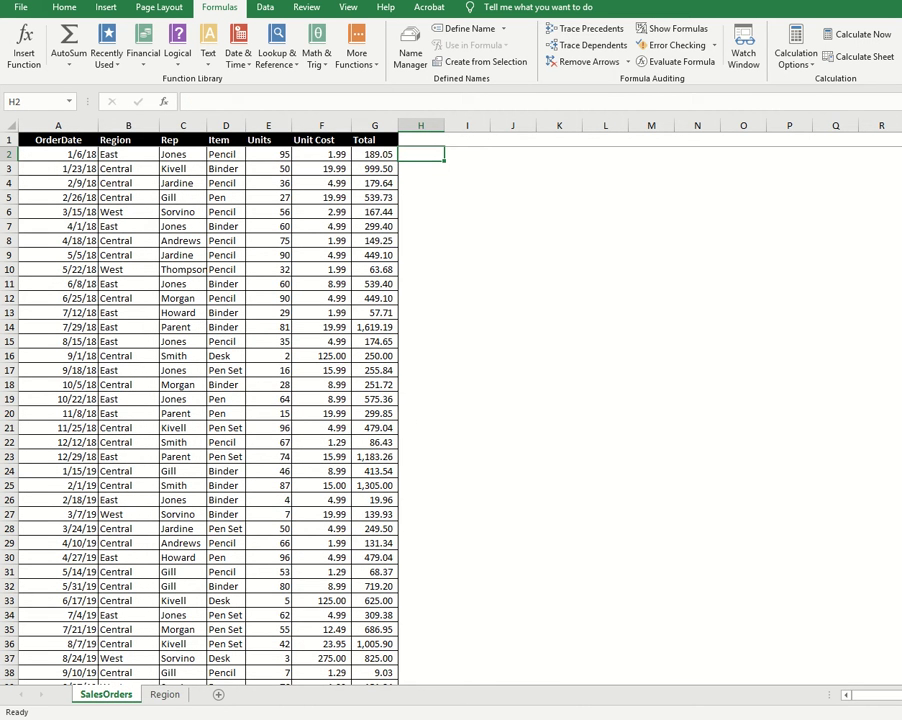
pyautogui.click(165, 694)
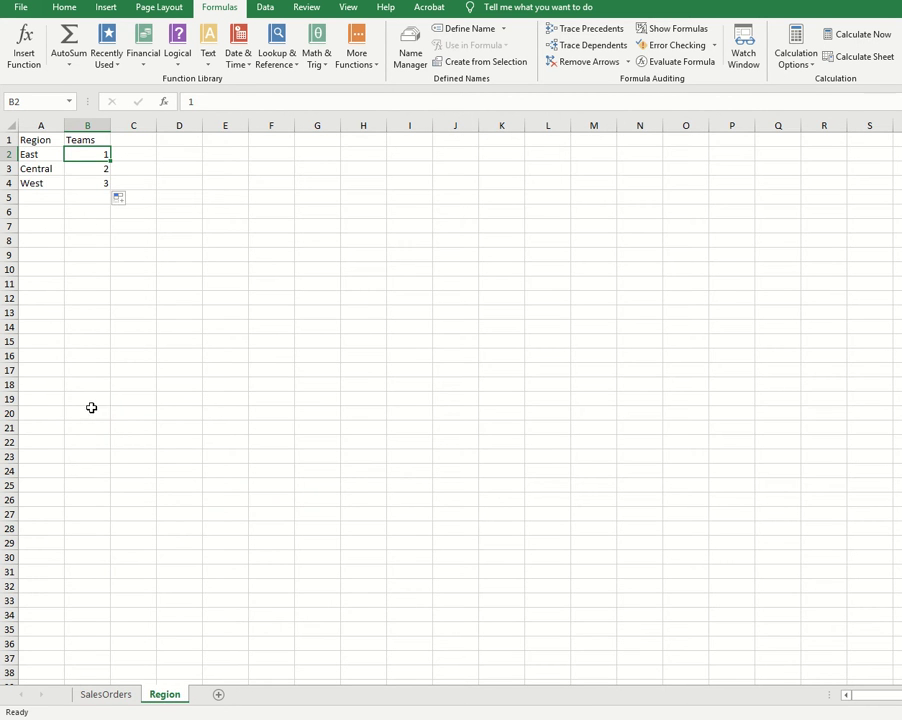
pyautogui.click(106, 697)
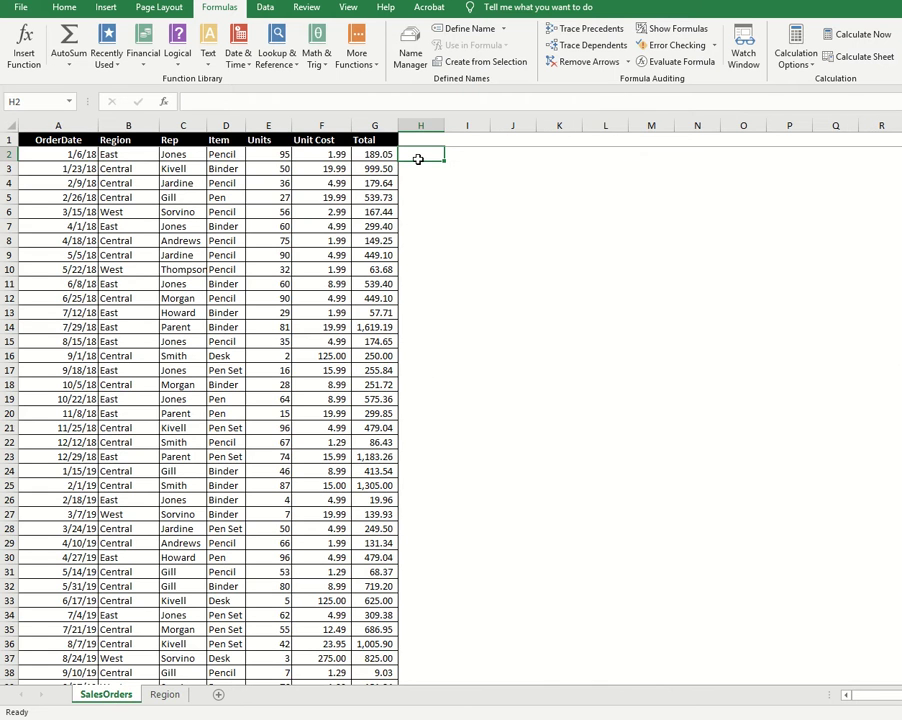
pyautogui.click(280, 58)
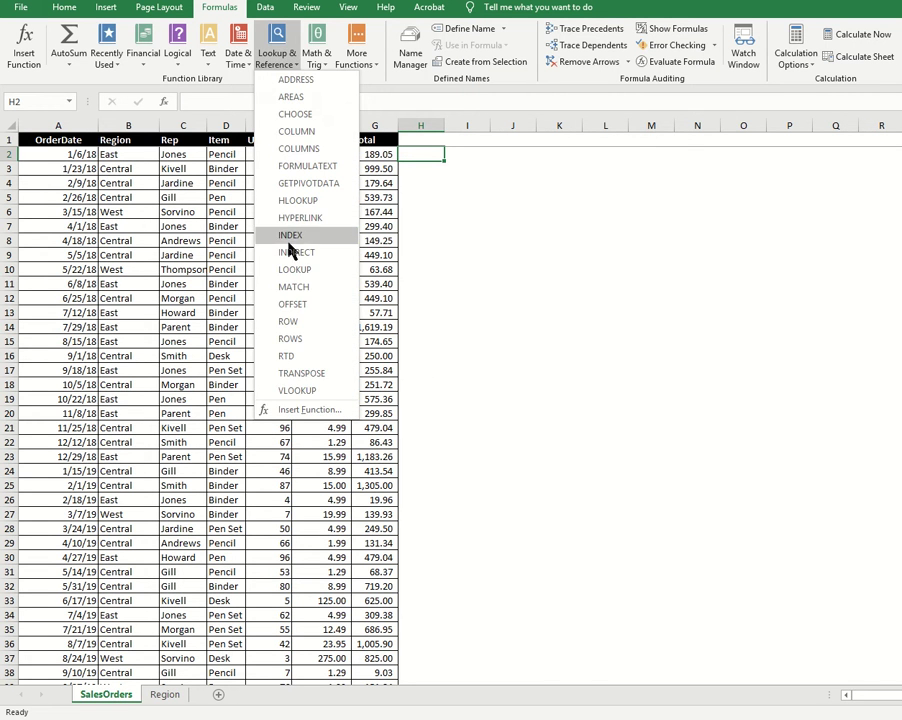
pyautogui.click(290, 390)
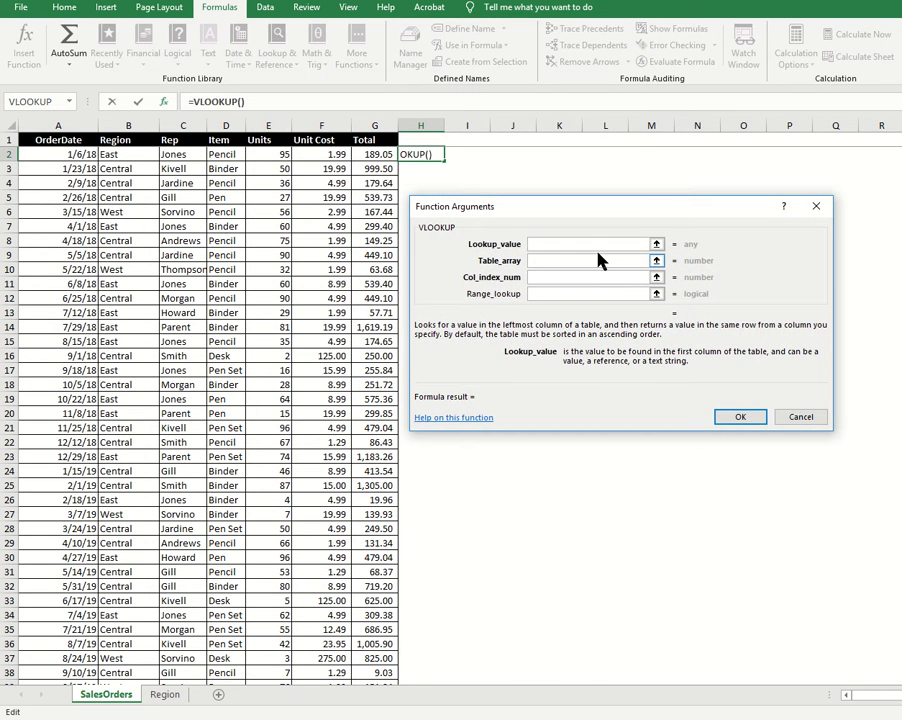
pyautogui.click(122, 153)
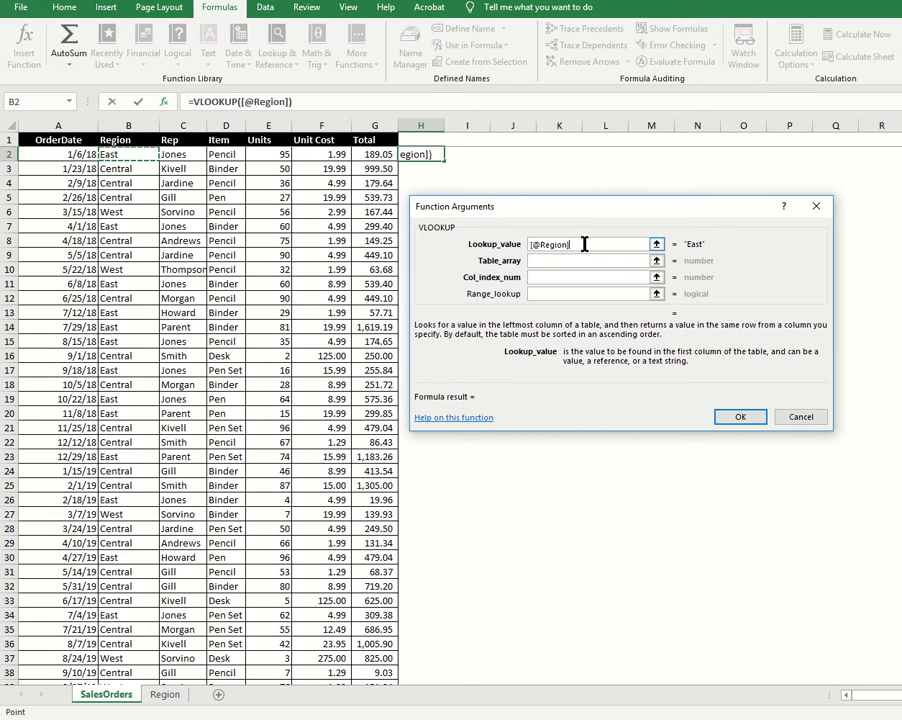
pyautogui.moveTo(582, 245); pyautogui.dragTo(485, 237)
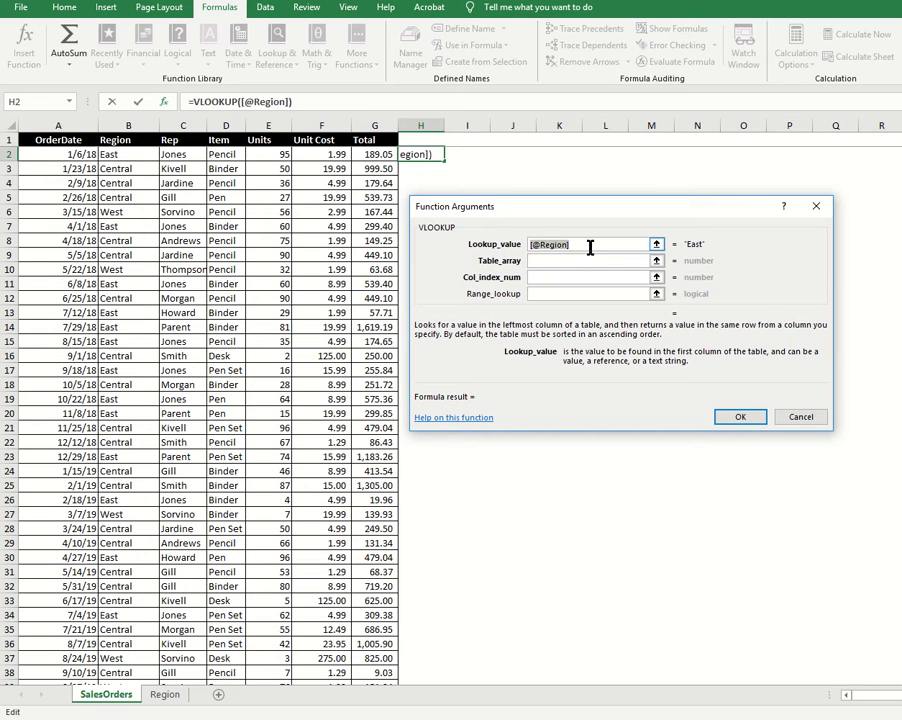
pyautogui.write('b2')
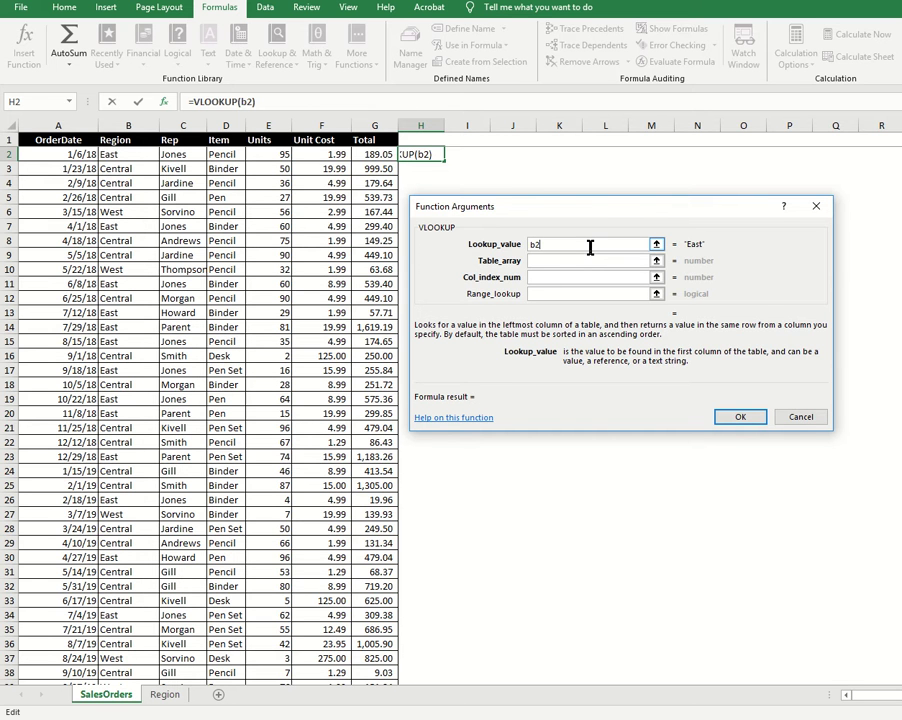
# - Set the VLOOKUP table array to the range A1:B4 on the Region sheet
pyautogui.click(596, 261)
pyautogui.click(559, 247)
pyautogui.click(559, 257)
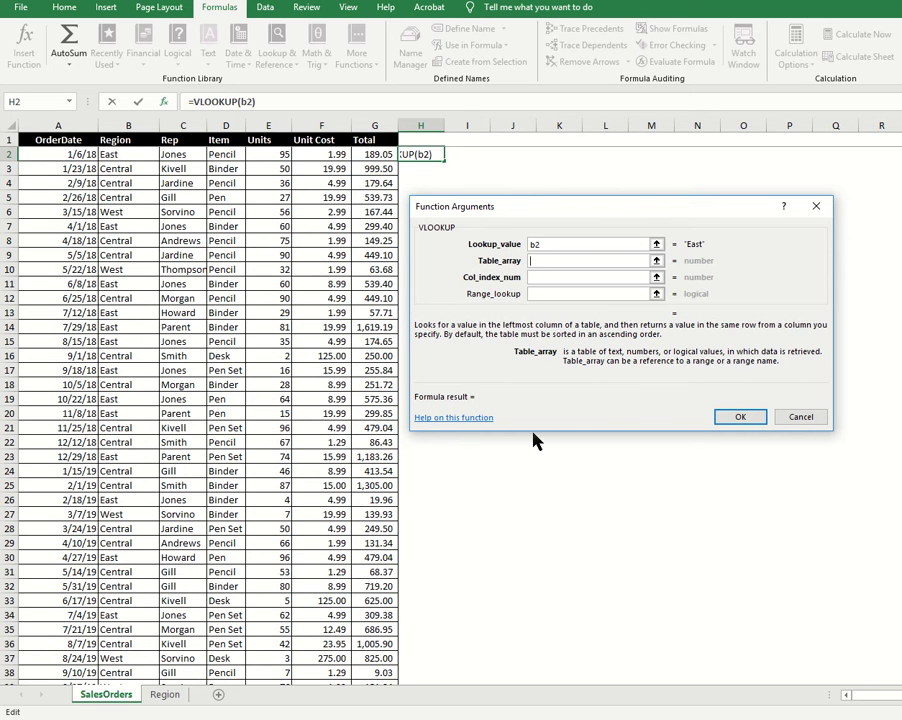
pyautogui.click(165, 694)
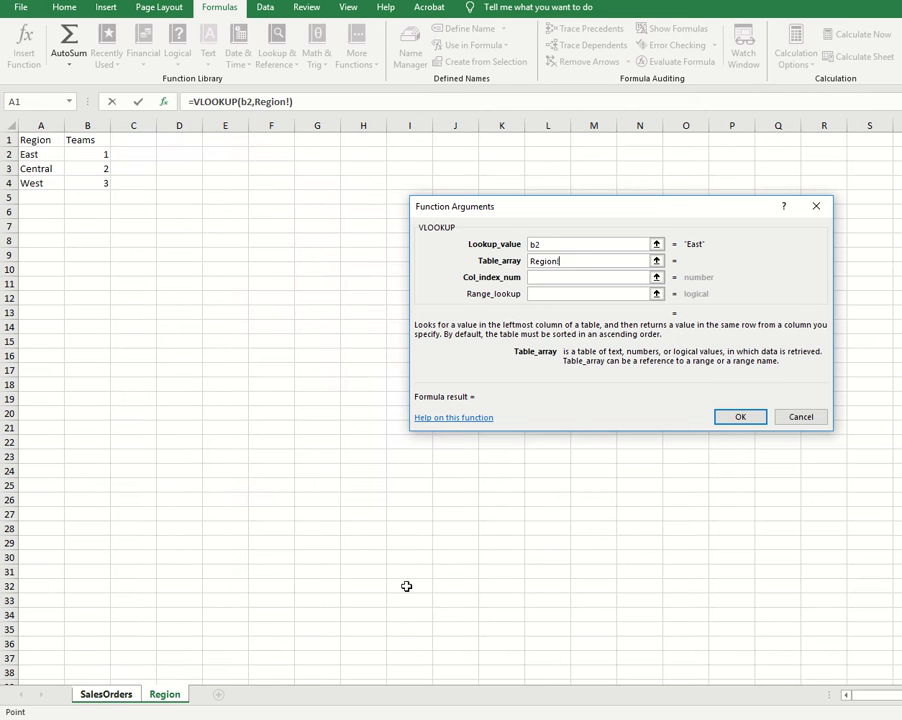
pyautogui.click(27, 143)
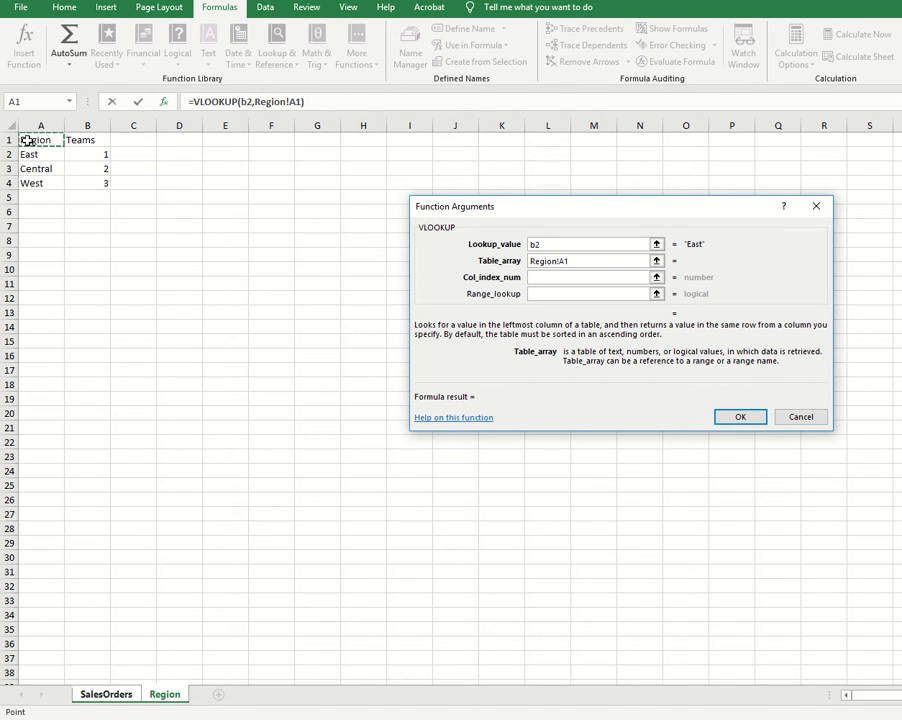
pyautogui.moveTo(27, 141); pyautogui.dragTo(92, 183)
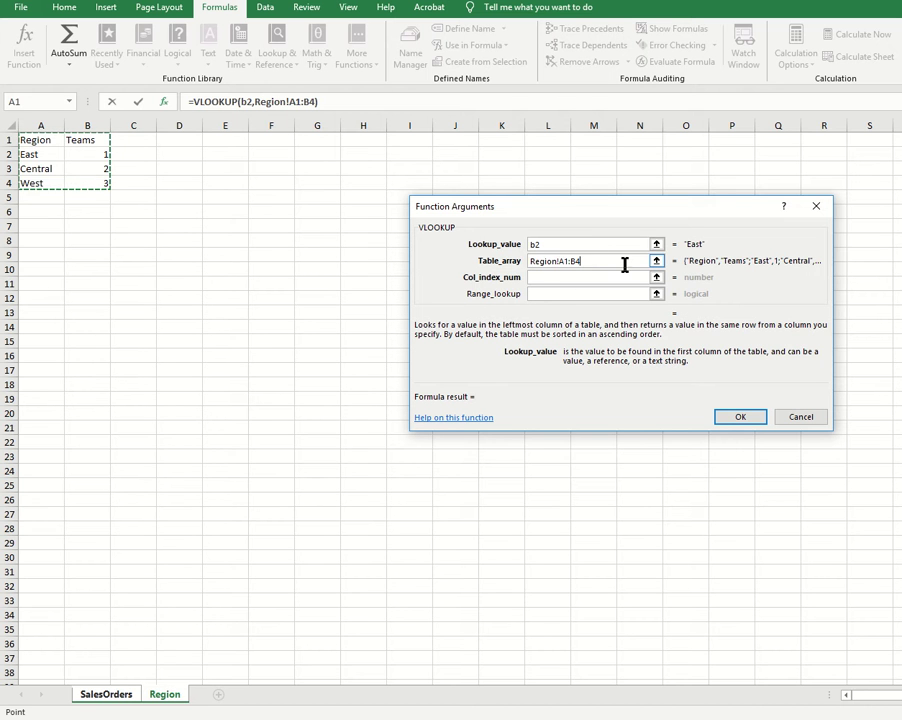
# - Return to the SalesOrders sheet and correct the table array reference to Region!A1:B4
pyautogui.click(99, 695)
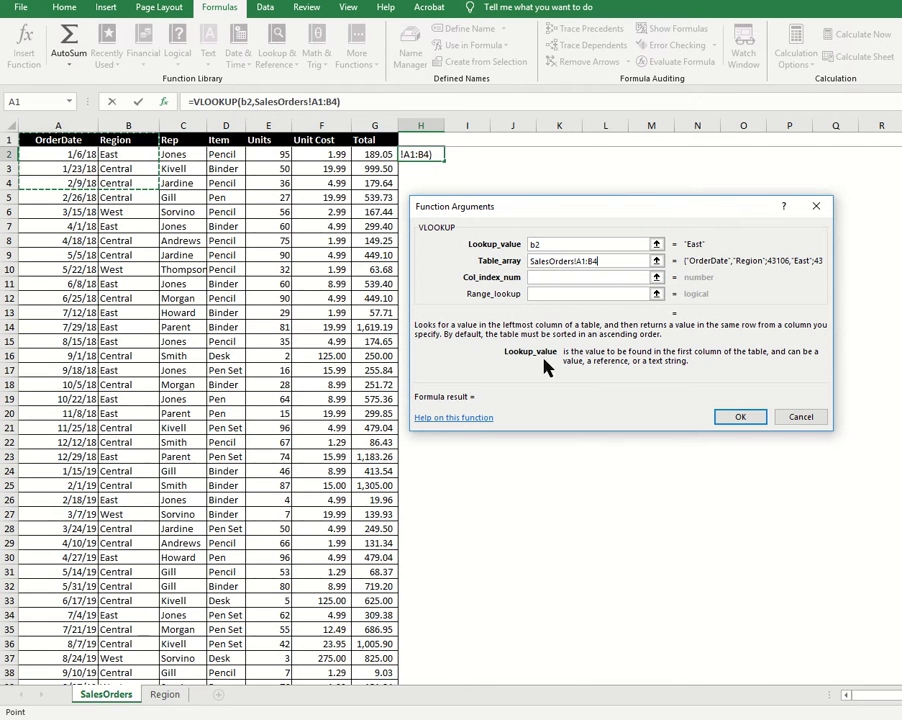
pyautogui.doubleClick(566, 261)
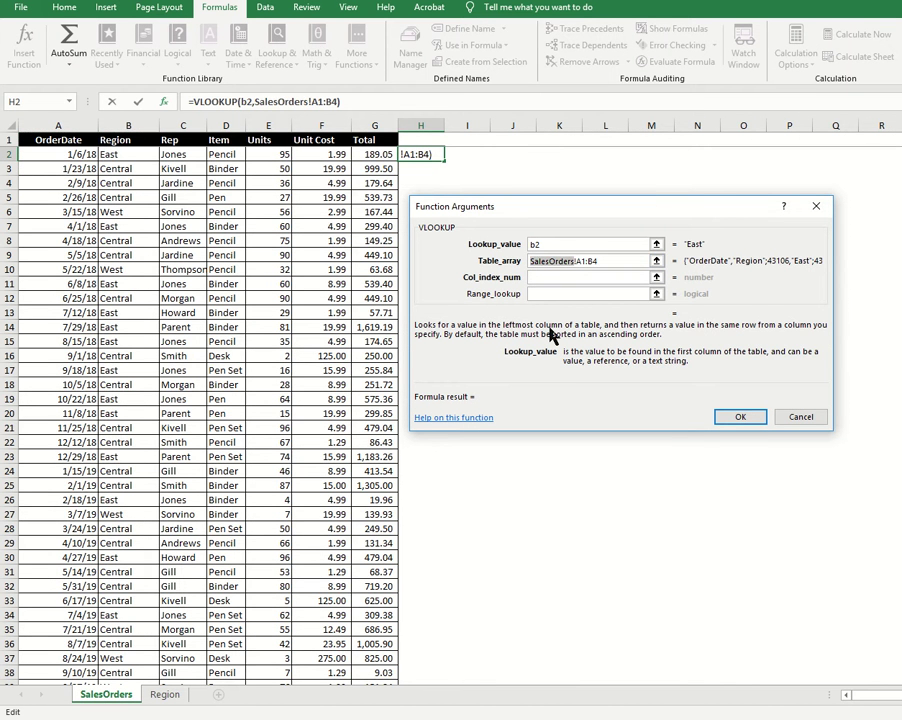
pyautogui.press('BackSpace')
pyautogui.write('Rgn')
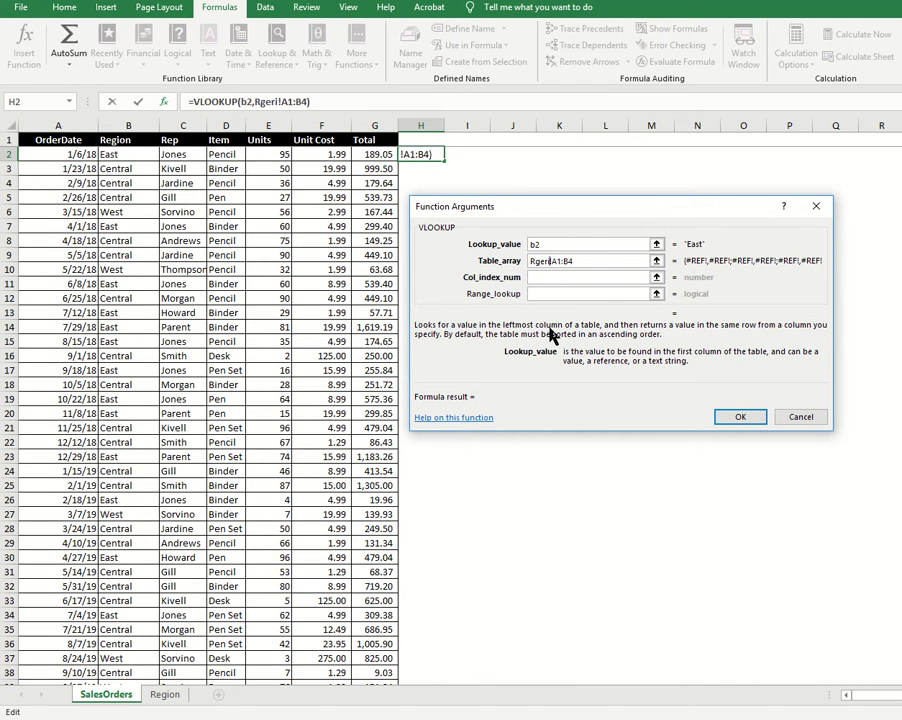
pyautogui.press('BackSpace')
pyautogui.write('gion')
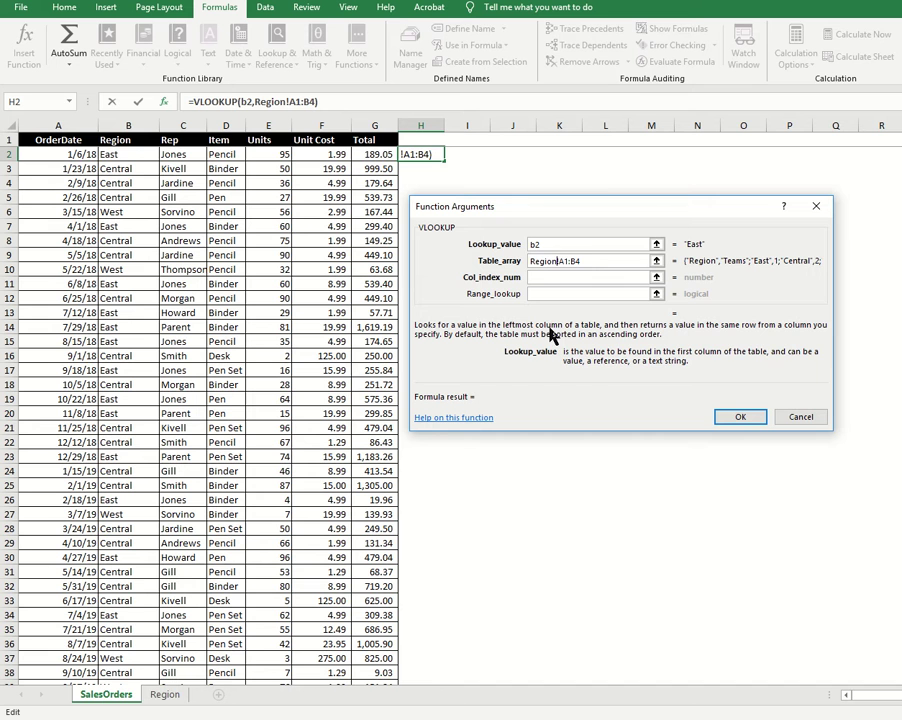
# - Set the column index number to 2 and the range lookup to 0, and insert the VLOOKUP formula
pyautogui.click(586, 278)
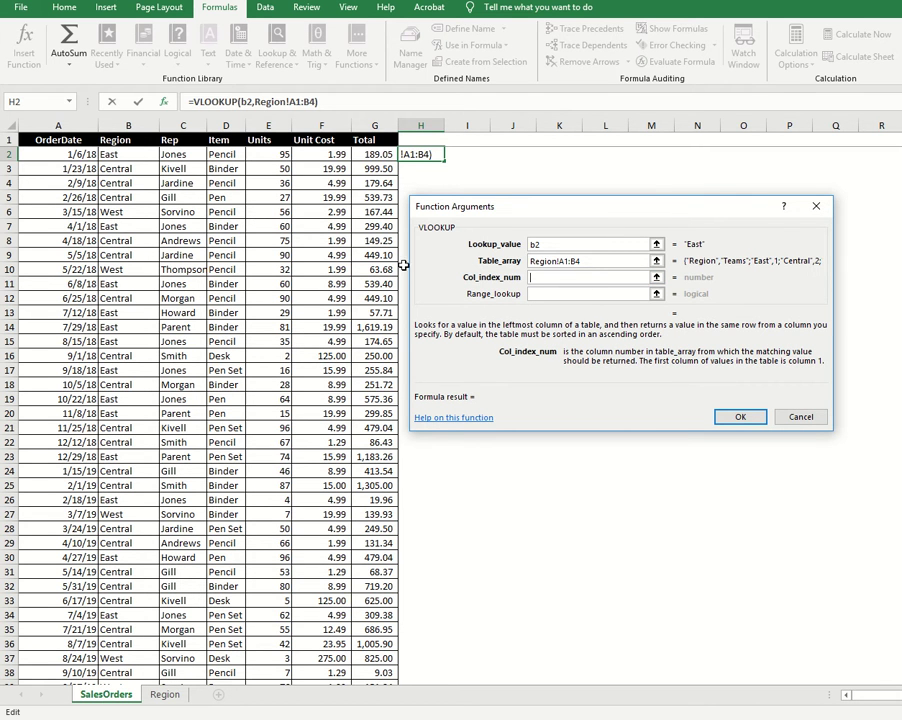
pyautogui.click(164, 694)
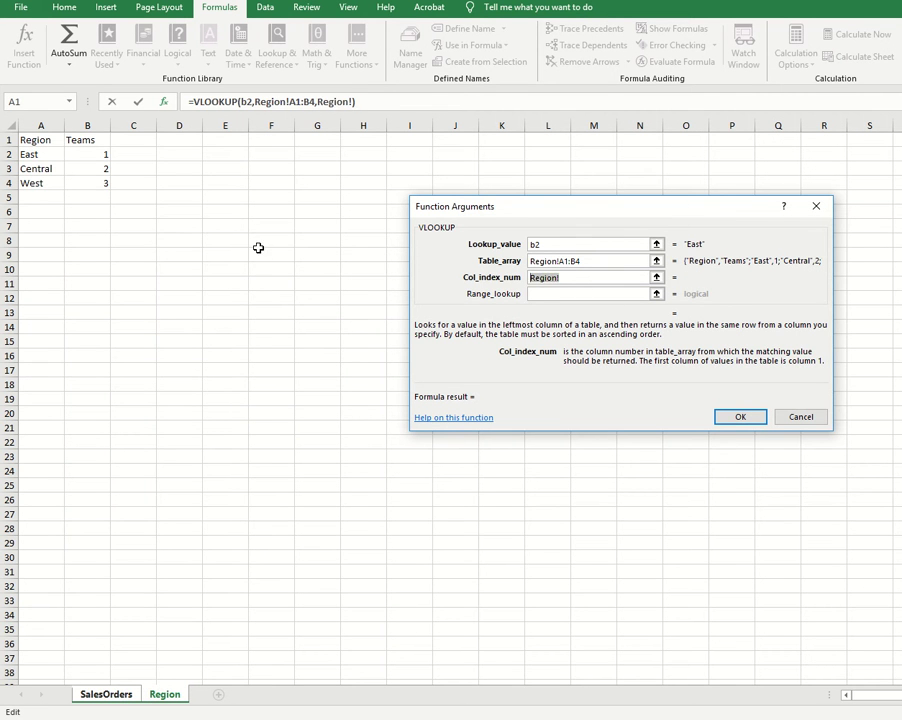
pyautogui.press('BackSpace')
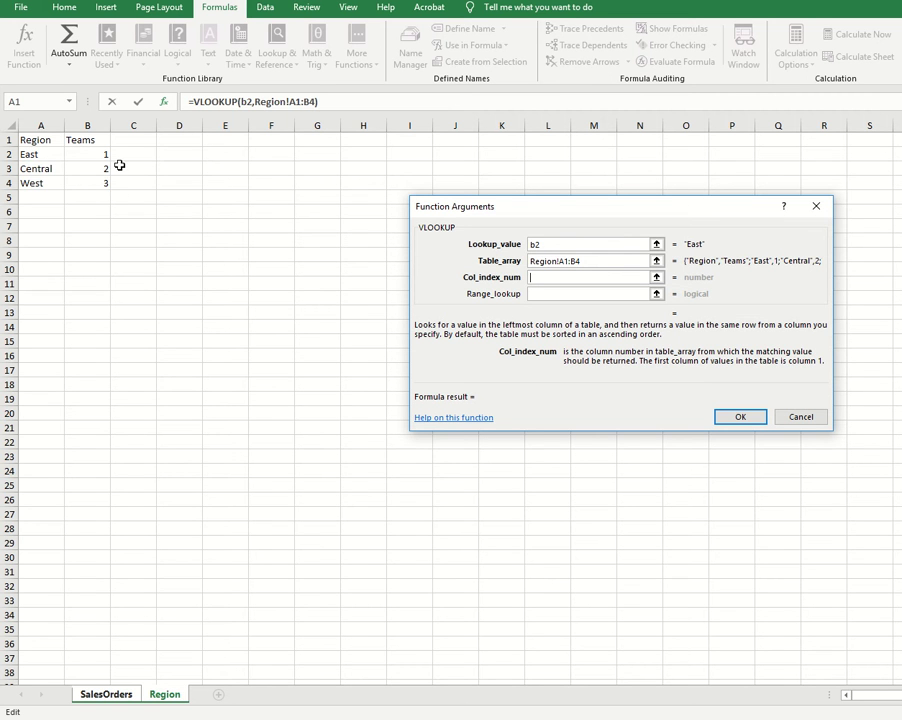
pyautogui.click(576, 278)
pyautogui.write('2')
pyautogui.click(592, 294)
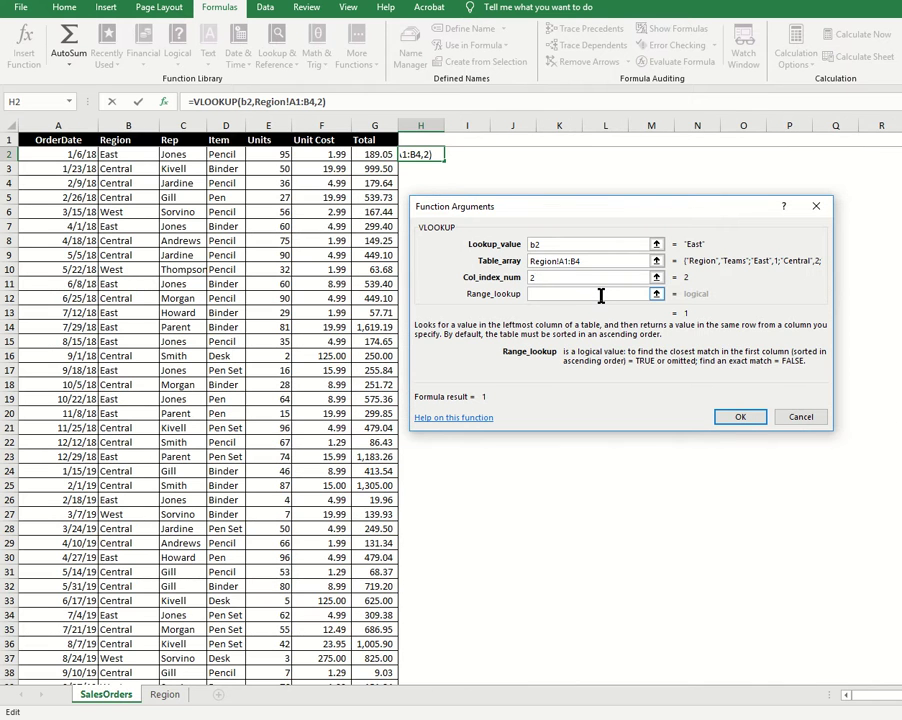
pyautogui.write('0')
pyautogui.click(740, 418)
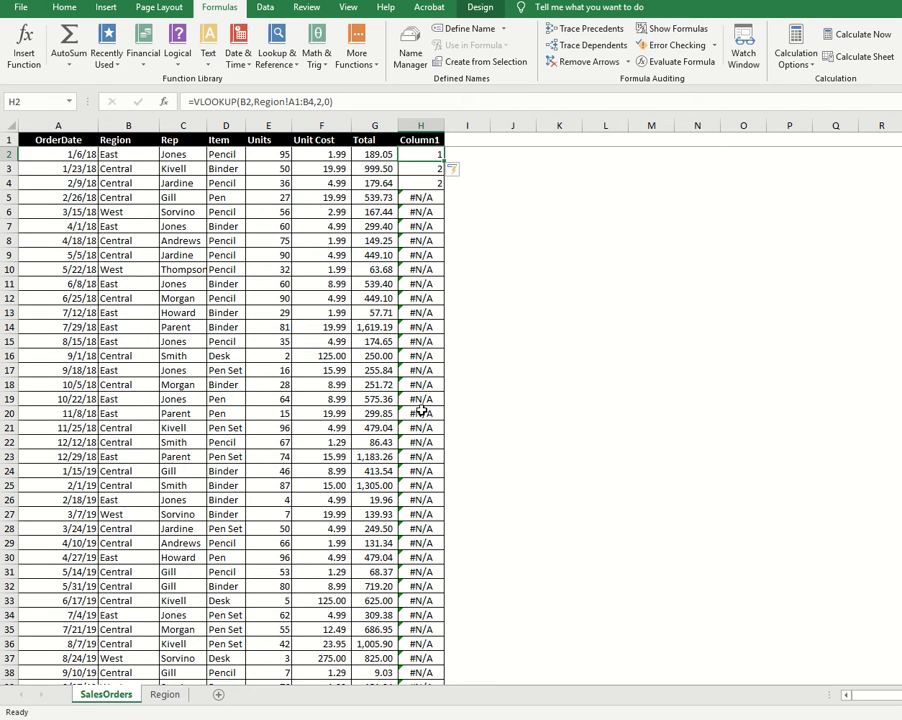
# - Check the copied formulas in H5:H8 and make the table range in H2's VLOOKUP absolute as Region!$A$1:$B$4
pyautogui.click(422, 199)
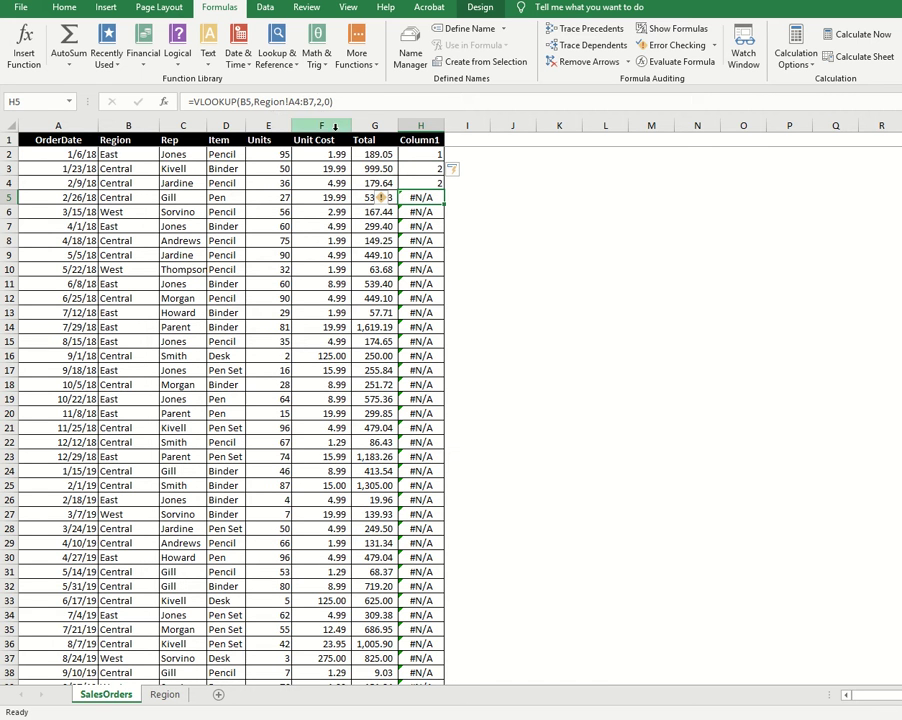
pyautogui.click(416, 211)
pyautogui.click(418, 226)
pyautogui.click(414, 240)
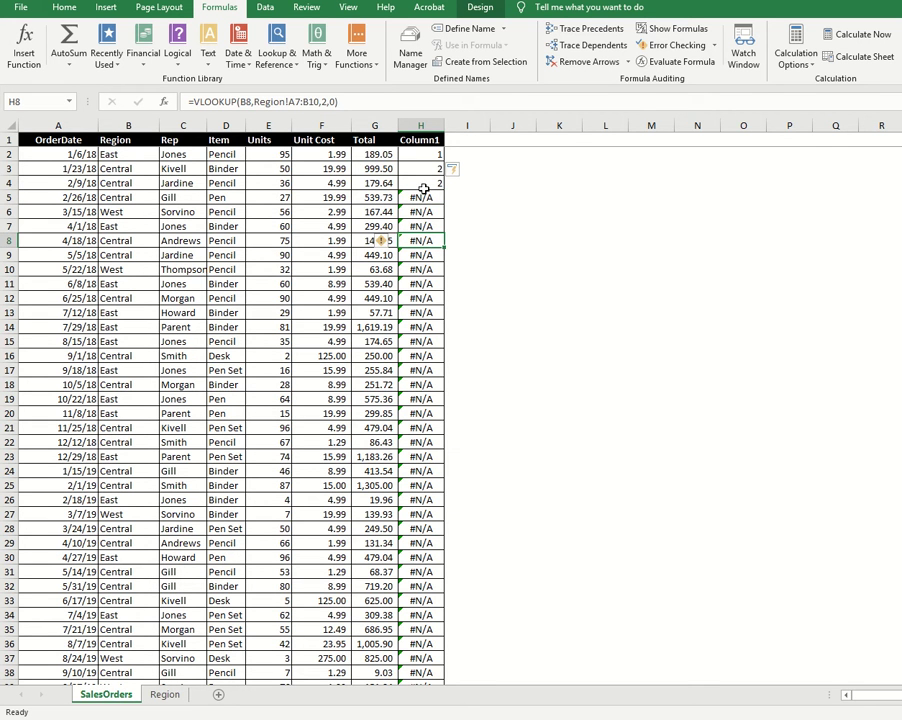
pyautogui.click(424, 155)
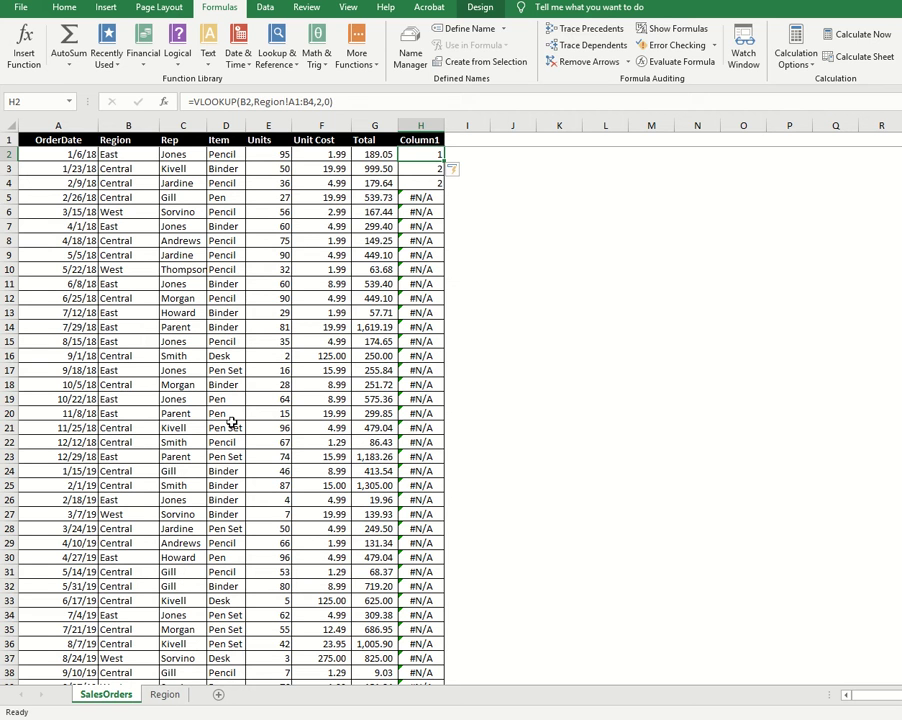
pyautogui.click(292, 101)
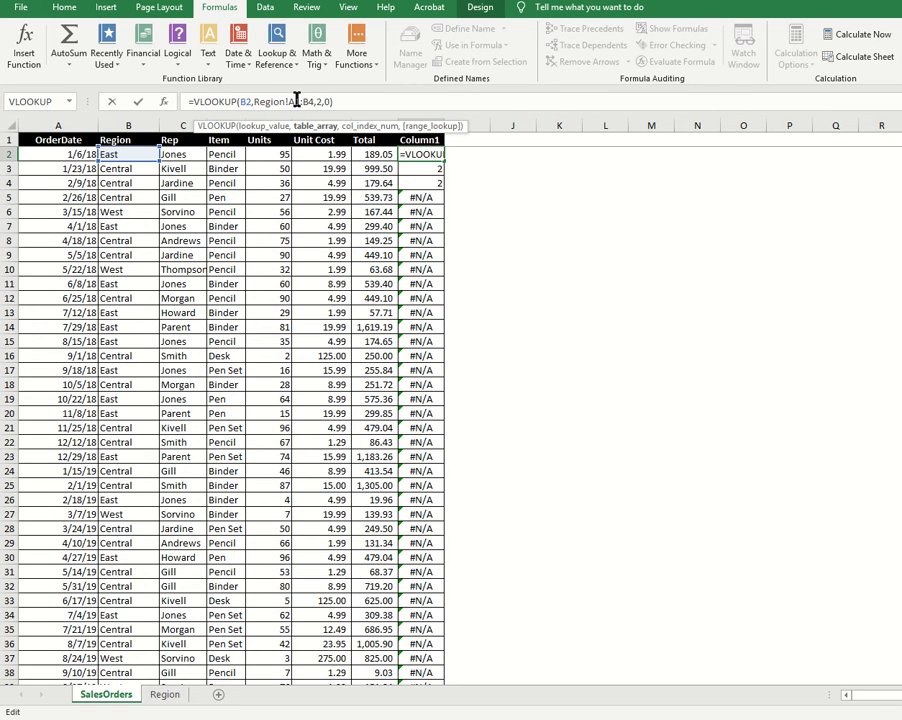
pyautogui.press('F4')
pyautogui.click(297, 100)
pyautogui.press('F4')
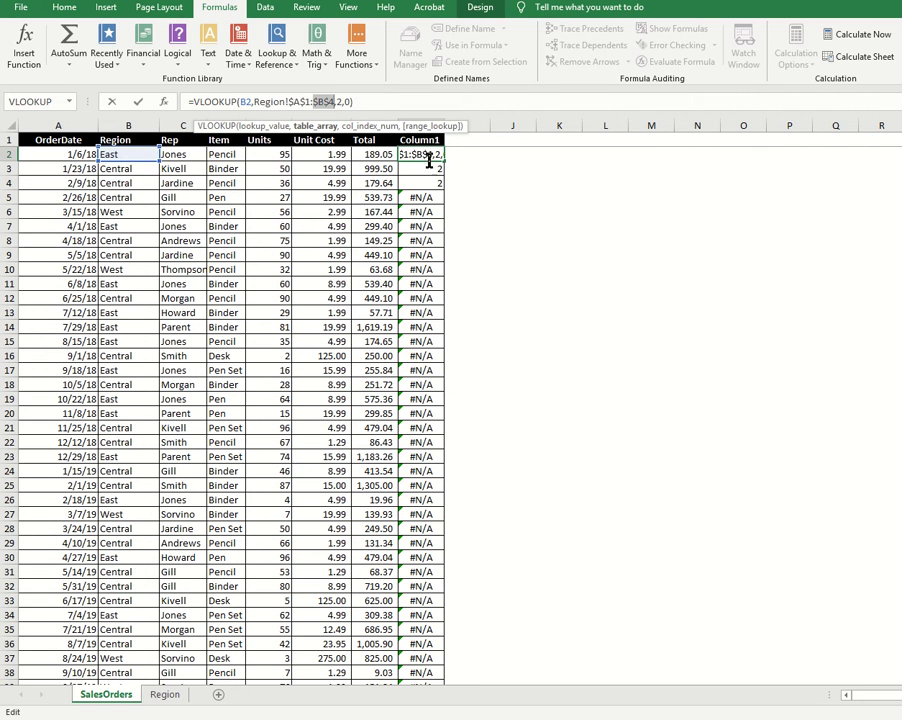
pyautogui.press('Return')
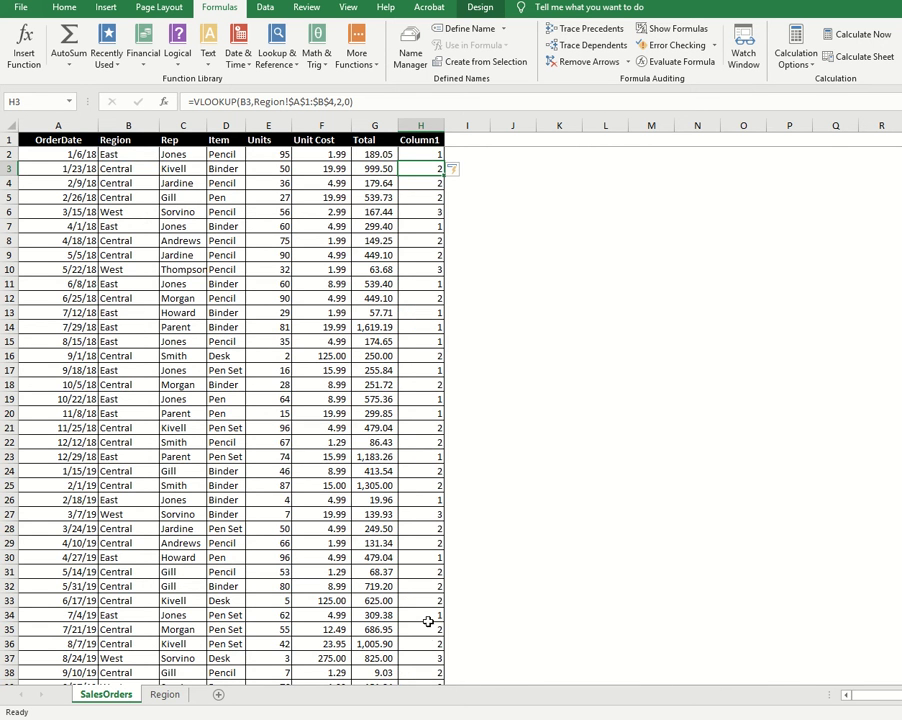
# - Rename the header of the lookup column in H1 as Team
pyautogui.scroll(-2, 432, 635)
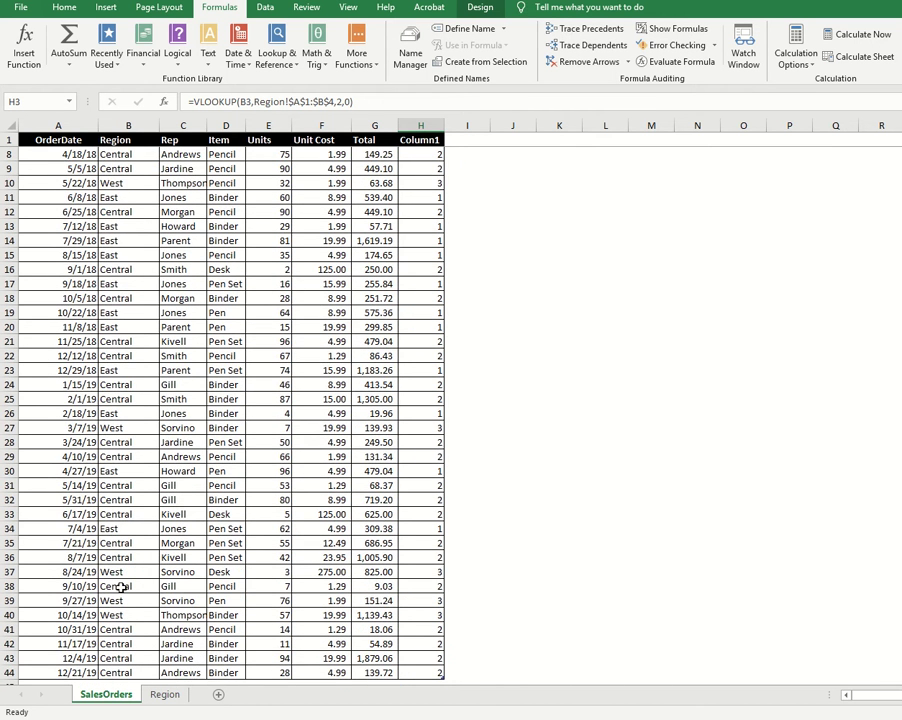
pyautogui.scroll(2, 344, 300)
pyautogui.click(428, 142)
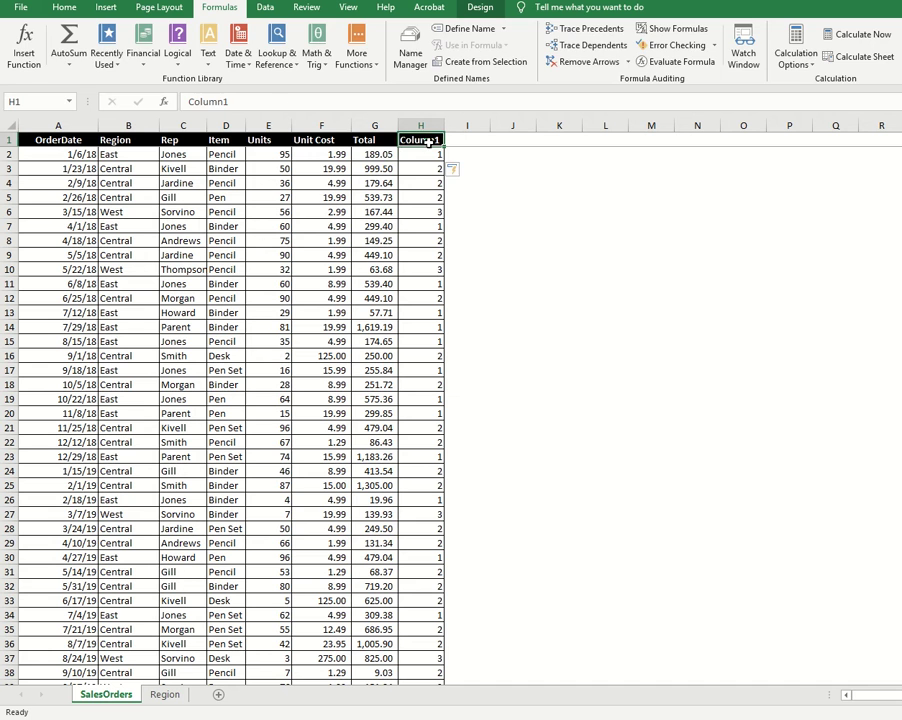
pyautogui.moveTo(251, 102); pyautogui.dragTo(3, 100)
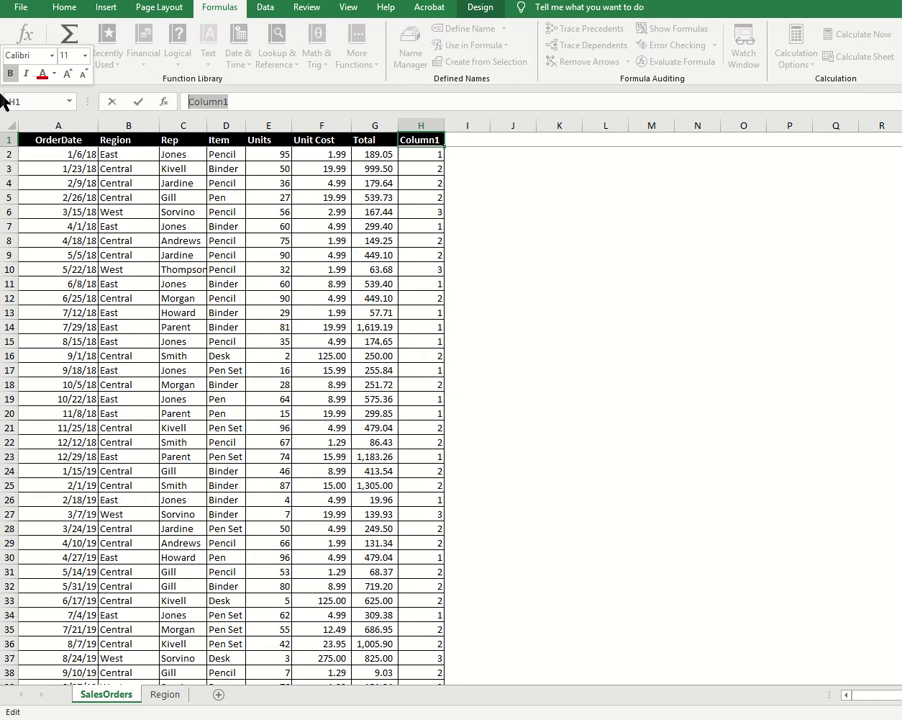
pyautogui.write('Team')
pyautogui.press('Return')
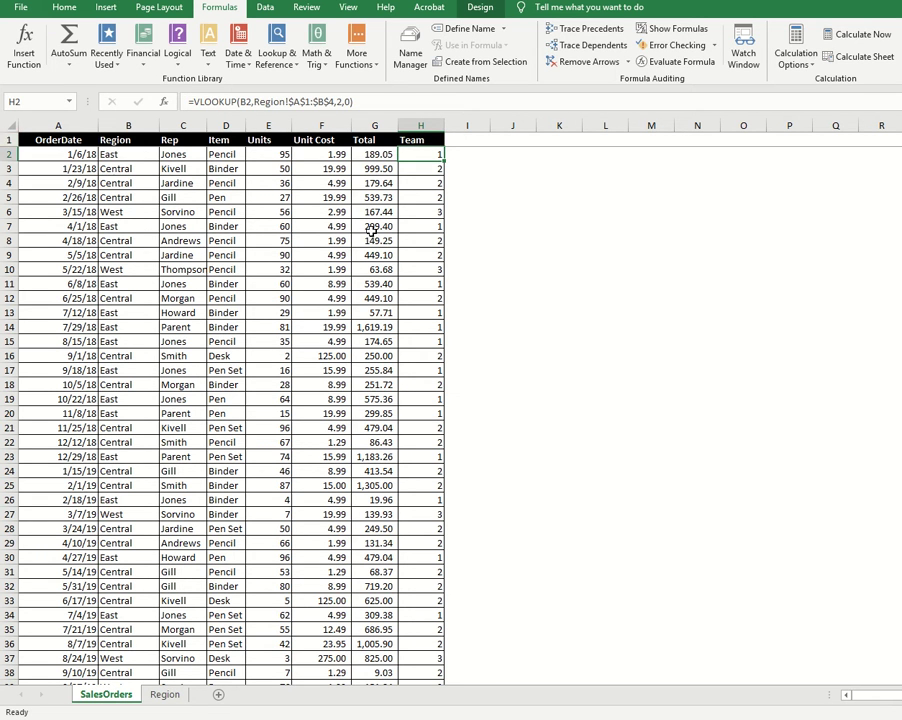
# - Turn on the filter buttons for the sales table's header row
pyautogui.click(9, 139)
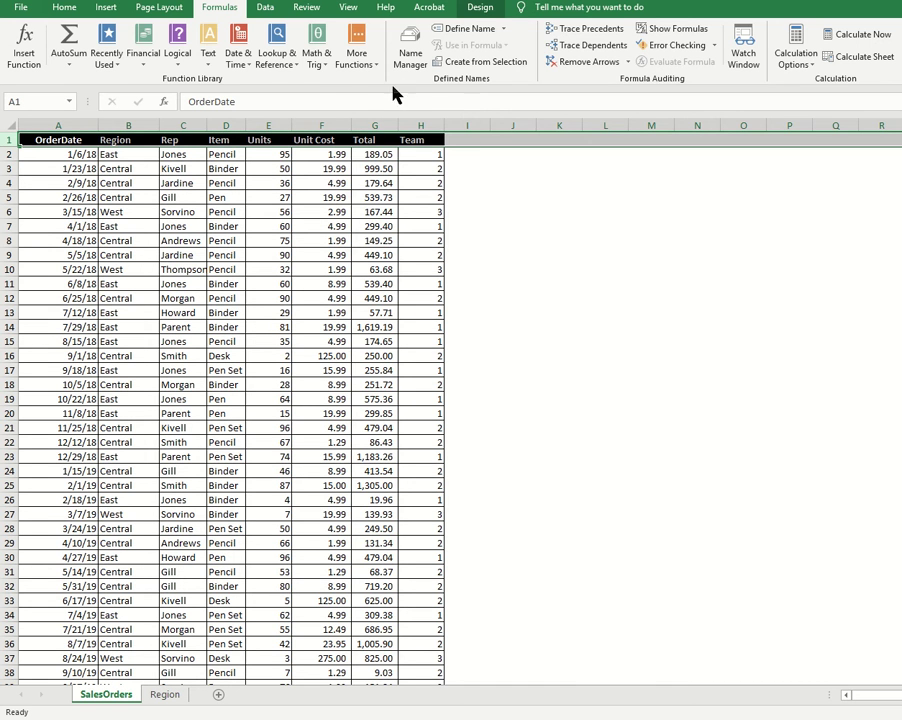
pyautogui.click(485, 8)
pyautogui.click(578, 30)
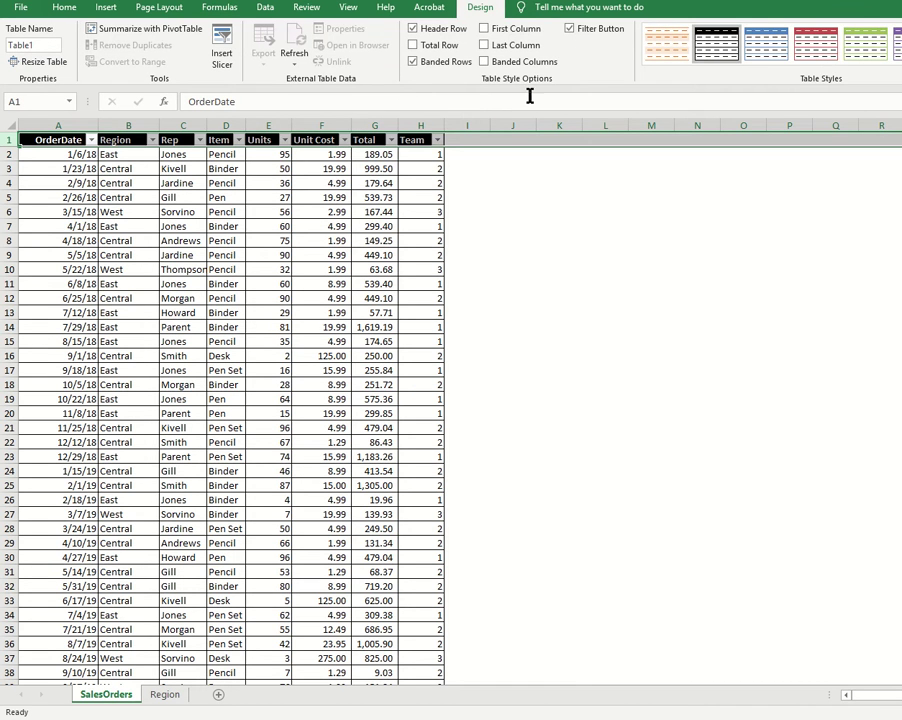
# - Sort the sales table by the Team column from smallest to largest and check the region grouping
pyautogui.click(437, 139)
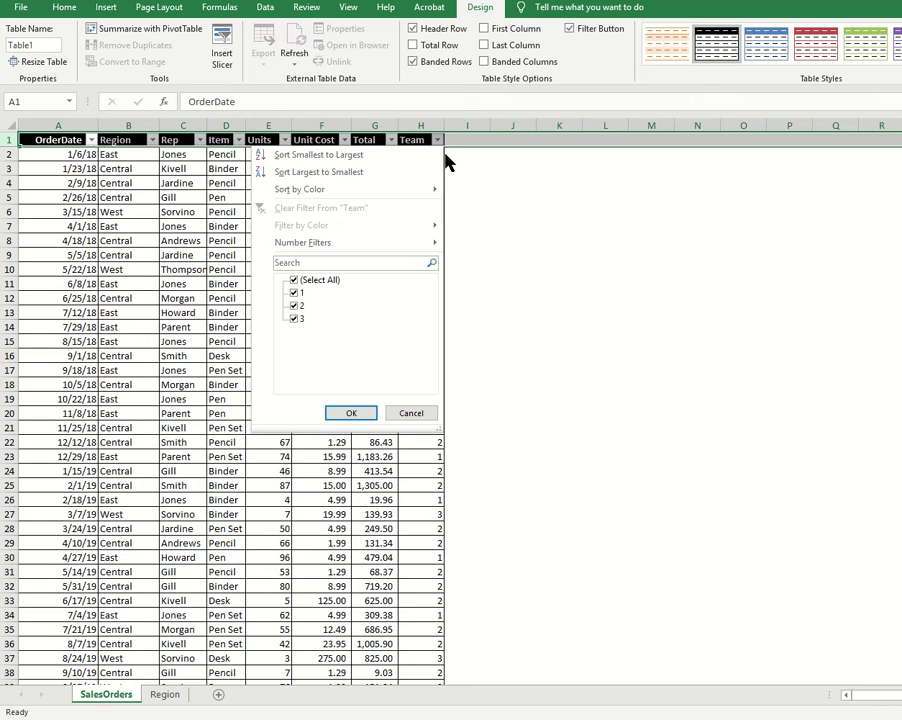
pyautogui.click(357, 157)
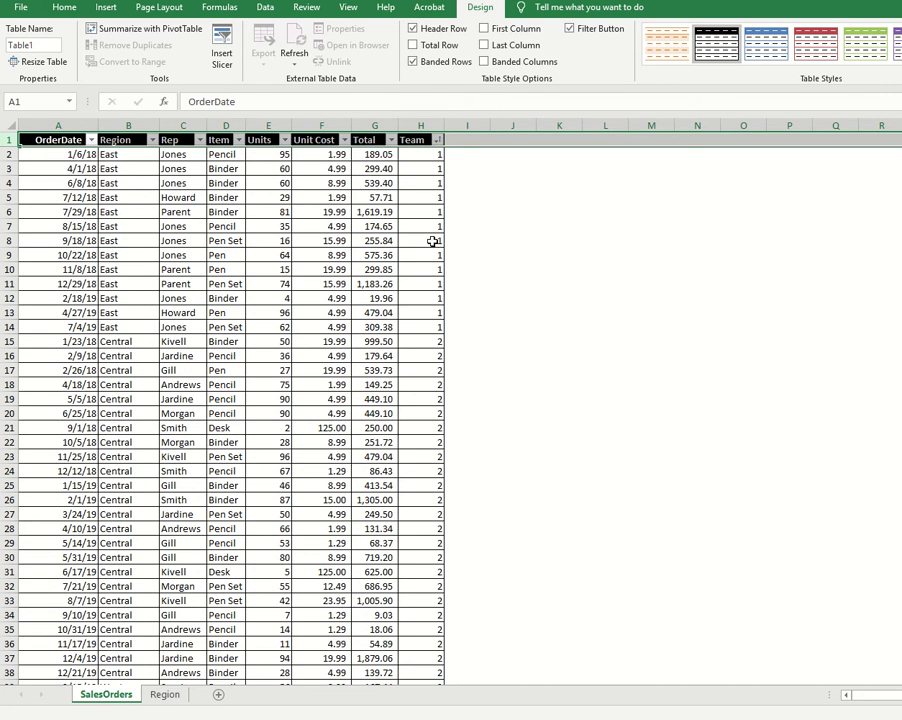
pyautogui.scroll(-6, 438, 428)
pyautogui.scroll(6, 275, 333)
pyautogui.scroll(-2, 312, 461)
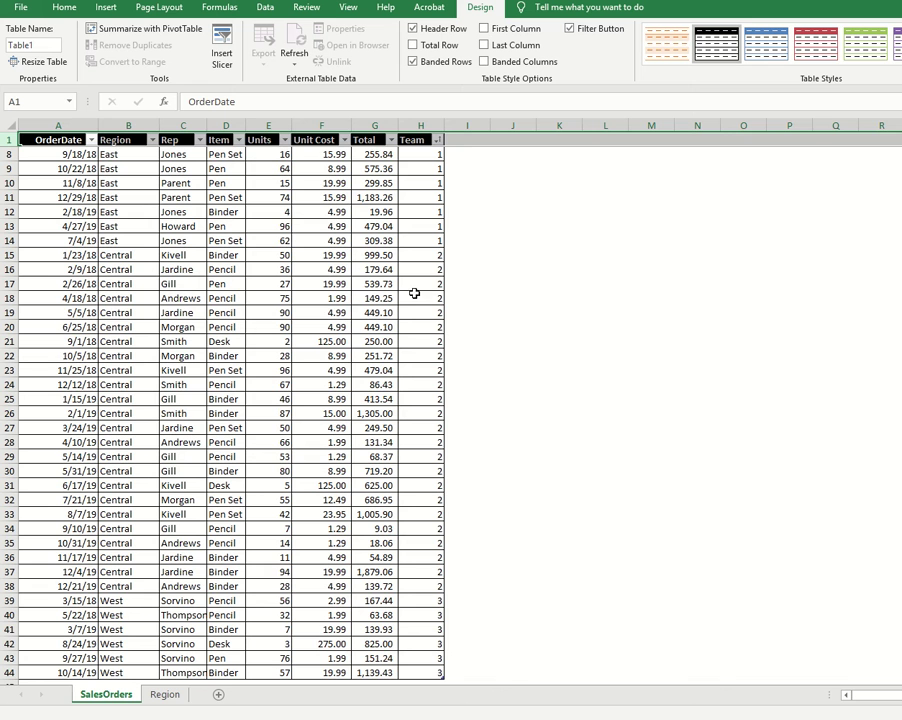
pyautogui.scroll(2, 239, 514)
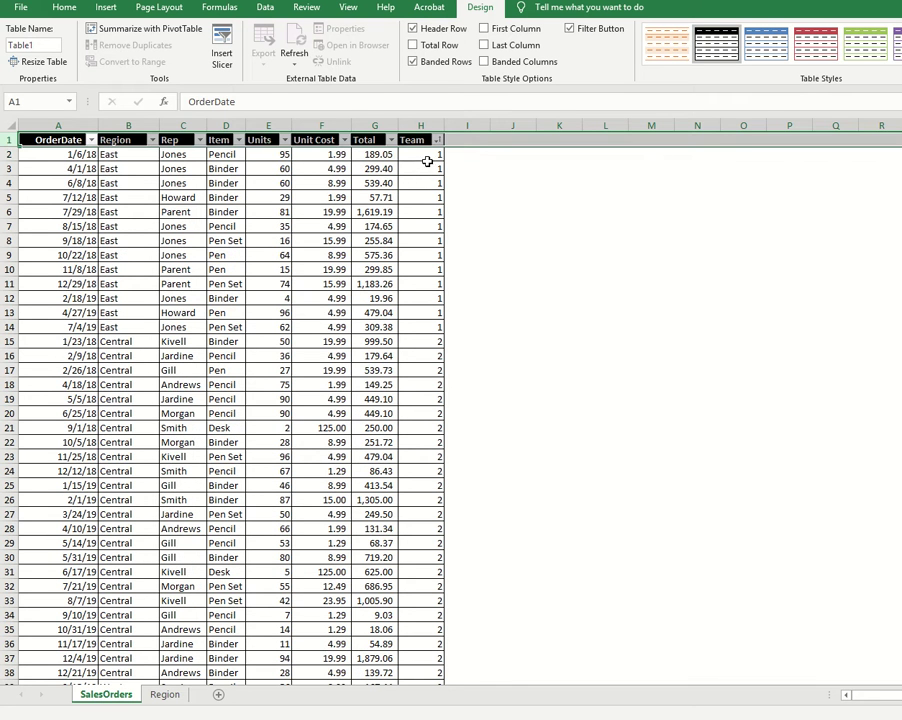
# - Examine each argument of the VLOOKUP formula in H2 and compare the column index with the table on the Region sheet
pyautogui.click(427, 156)
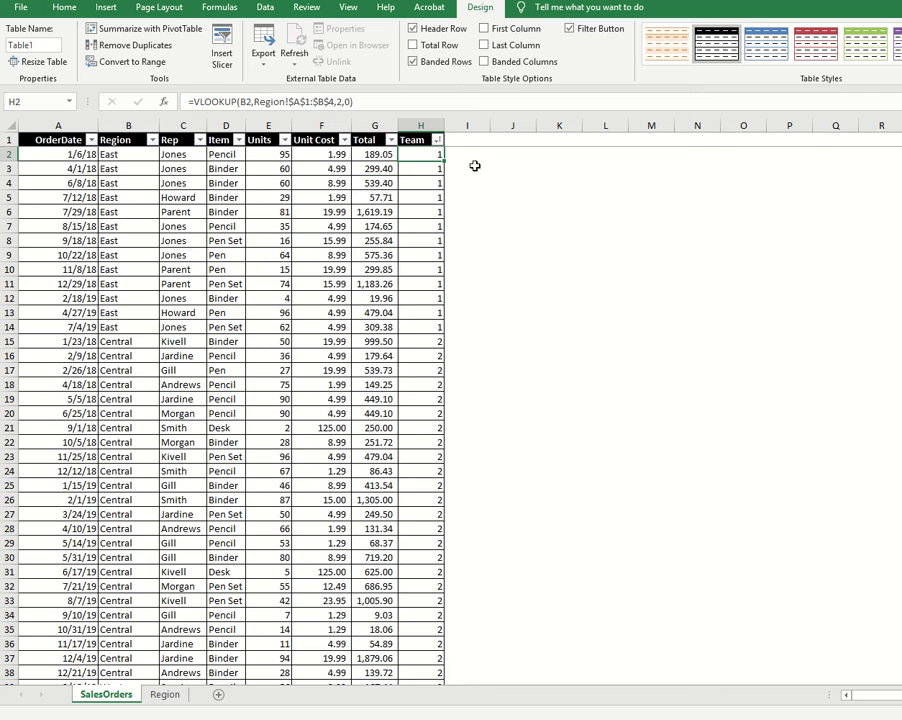
pyautogui.click(244, 102)
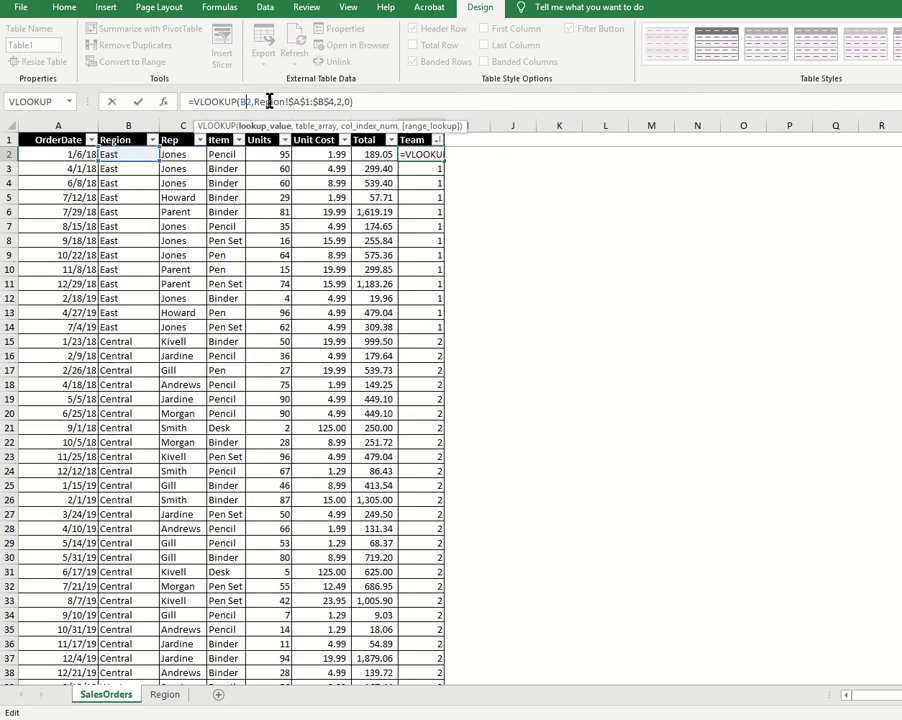
pyautogui.click(278, 101)
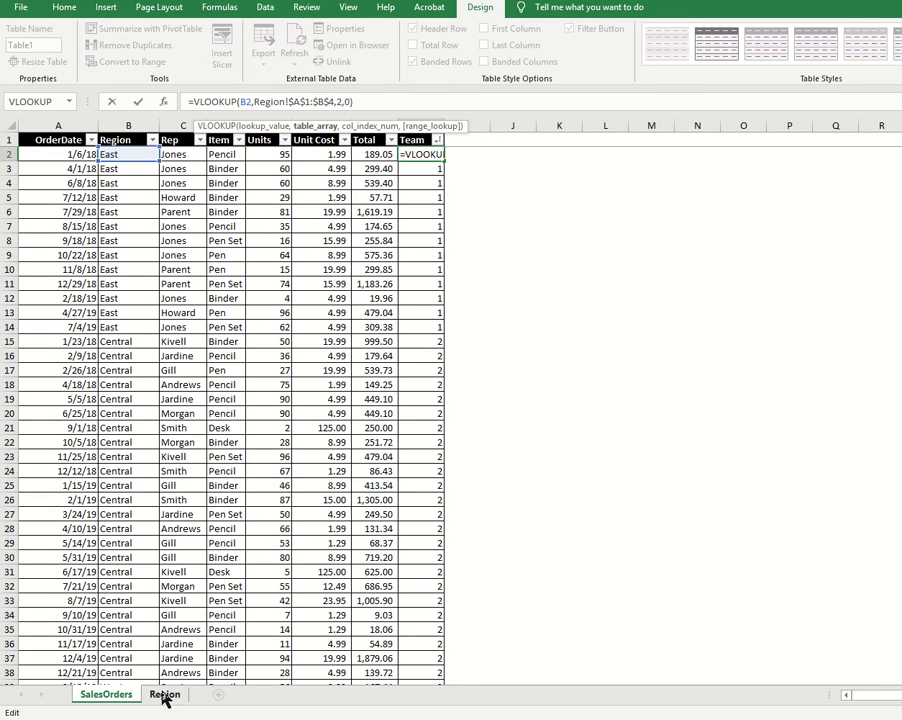
pyautogui.click(339, 101)
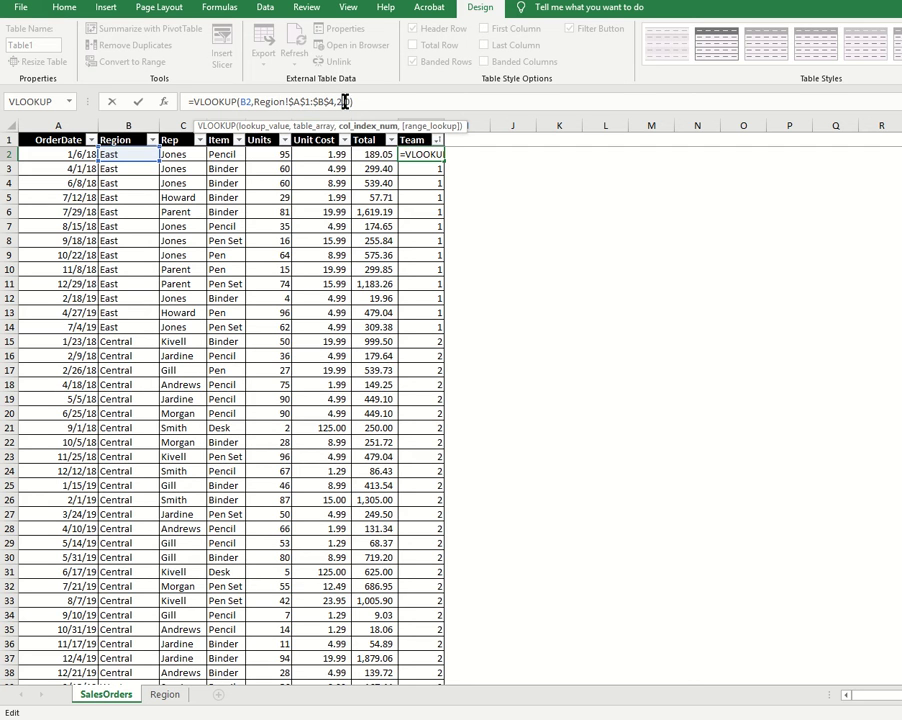
pyautogui.write('2')
pyautogui.click(170, 696)
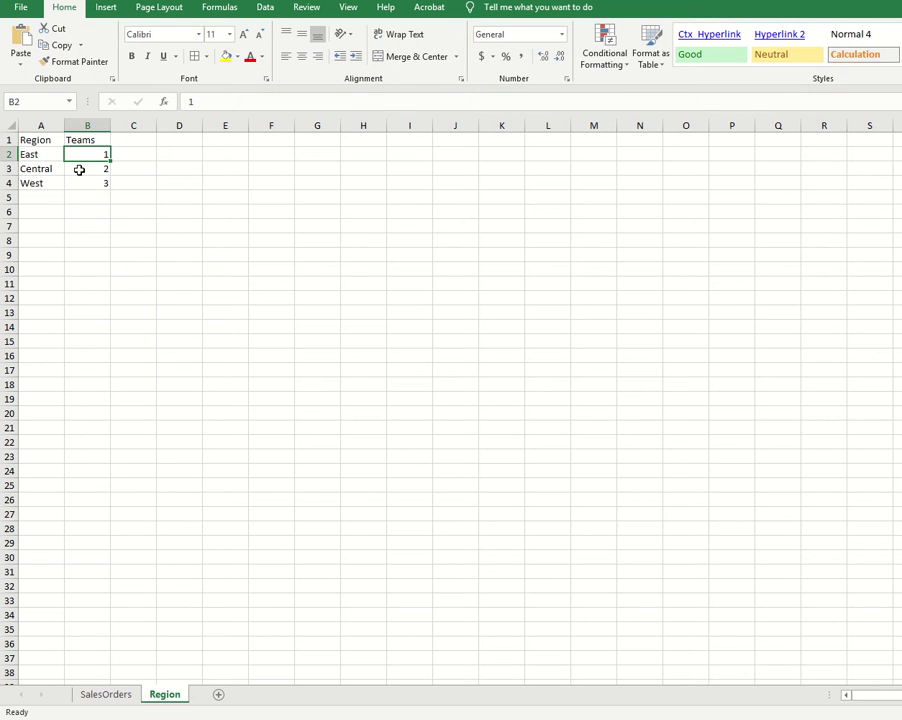
pyautogui.click(127, 699)
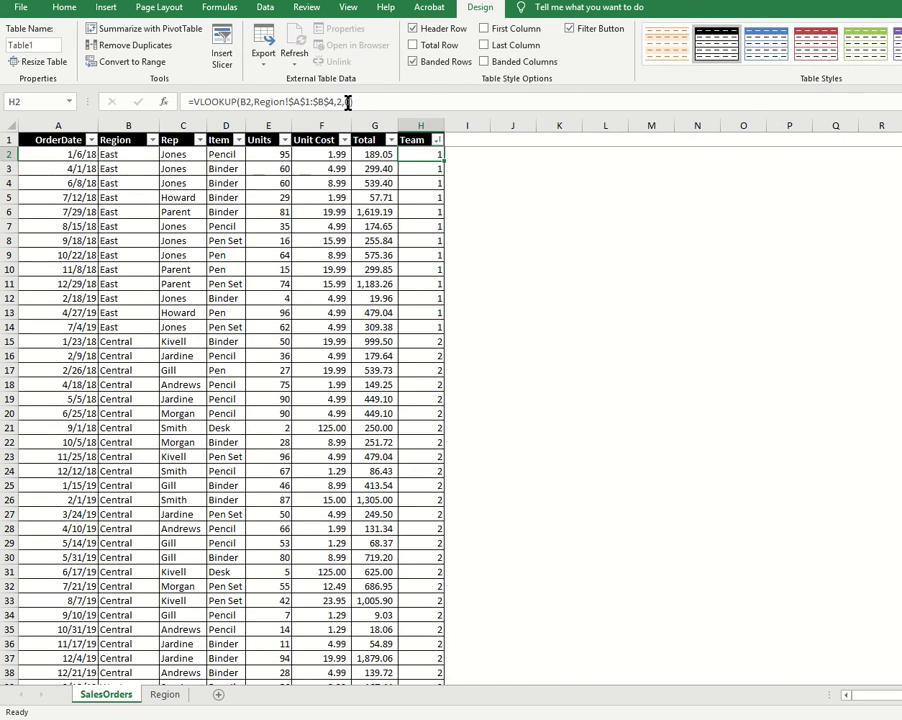
pyautogui.click(346, 101)
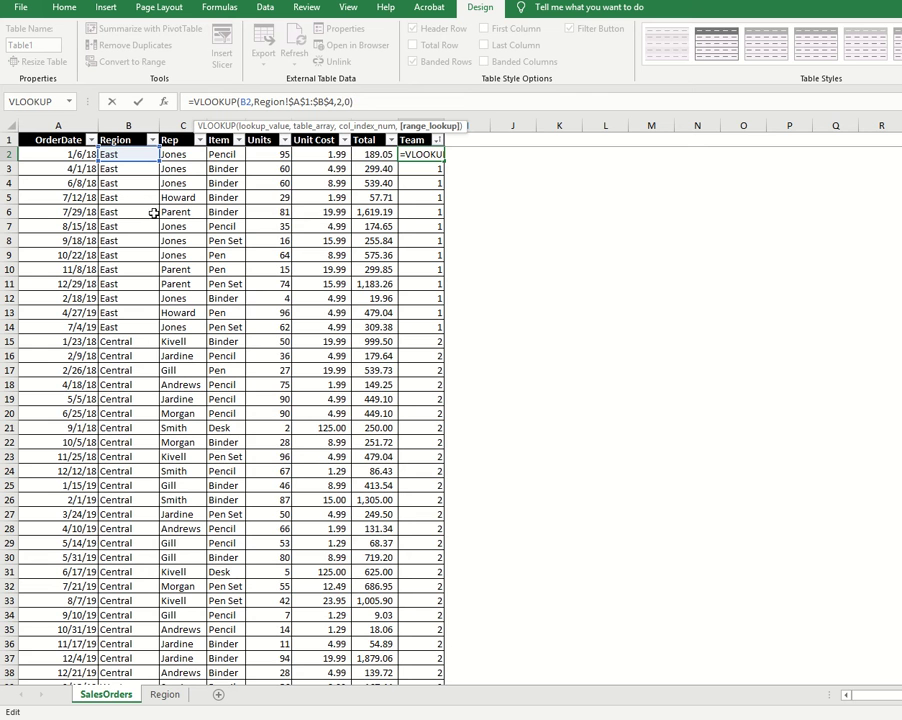